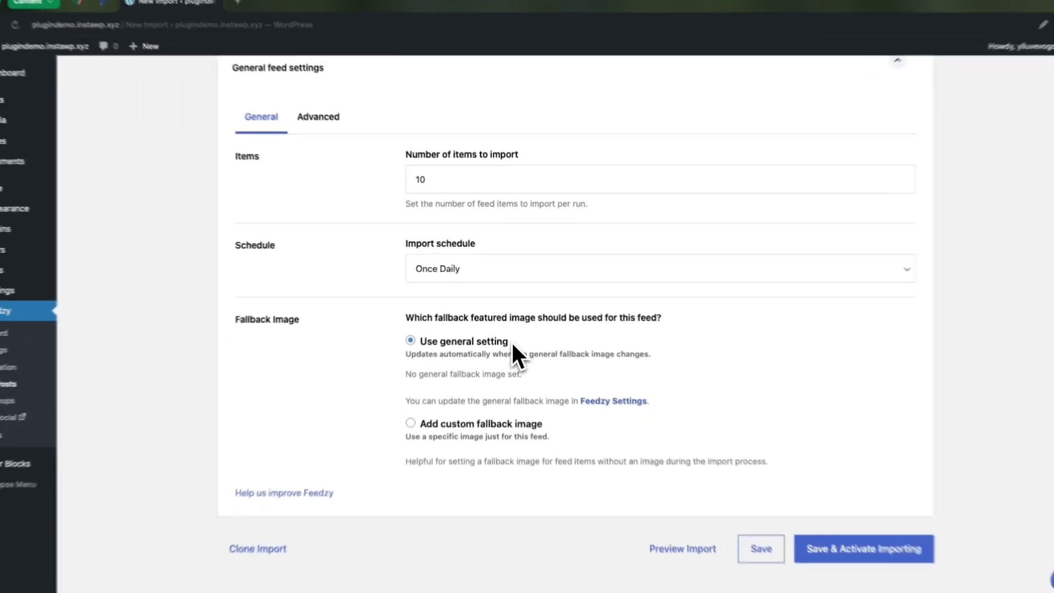
View the imported Fundrise Review post on the live site and scroll through the article
{"action": "left_click", "coordinate": [808, 516]}
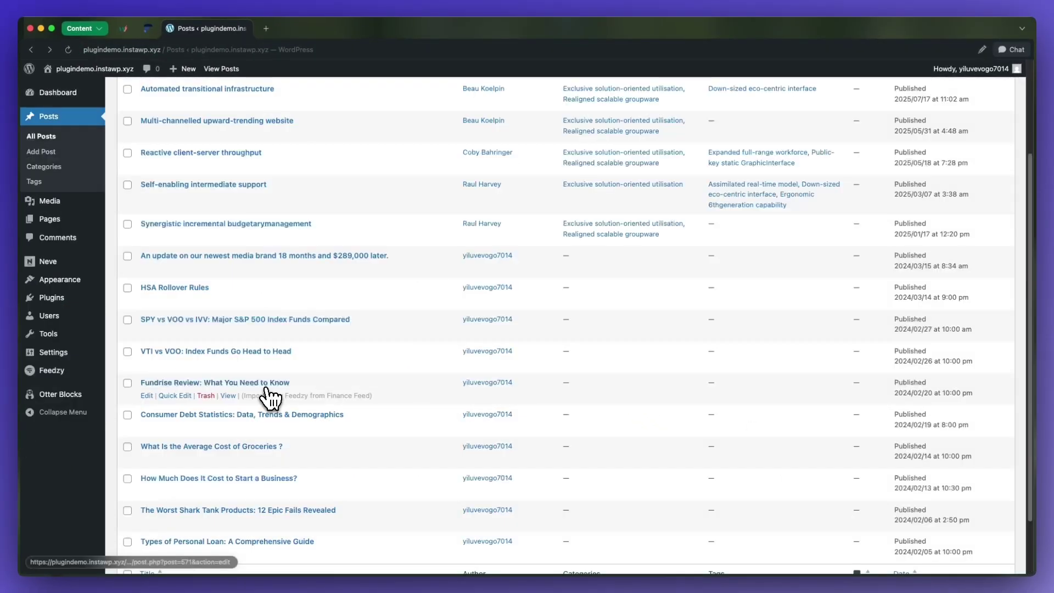
{"action": "left_click", "coordinate": [230, 396]}
{"action": "scroll", "coordinate": [251, 337], "scroll_direction": "down", "scroll_amount": 15}
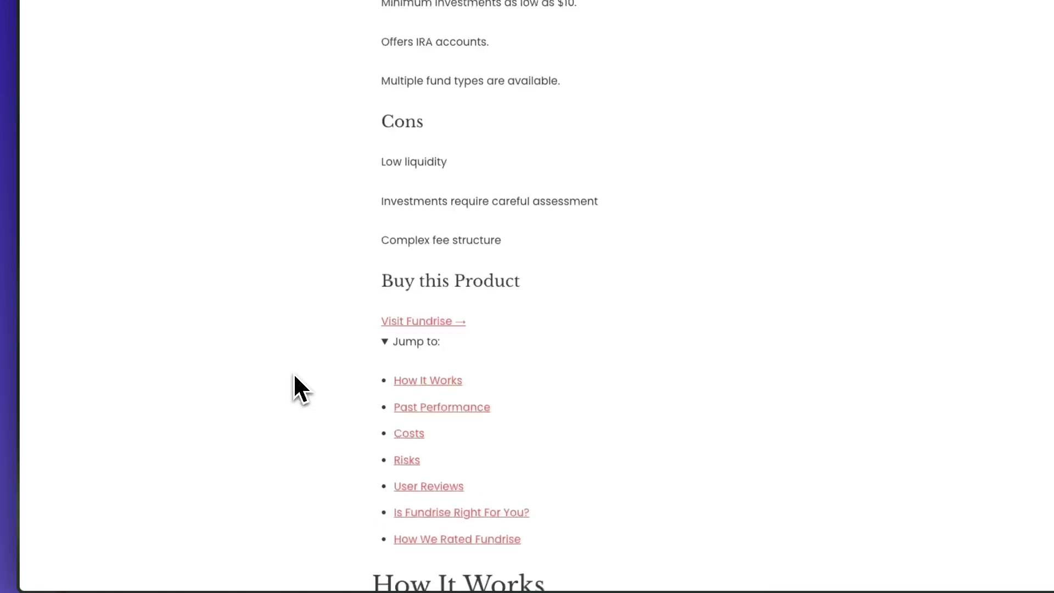
{"action": "scroll", "coordinate": [294, 379], "scroll_direction": "down", "scroll_amount": 20}
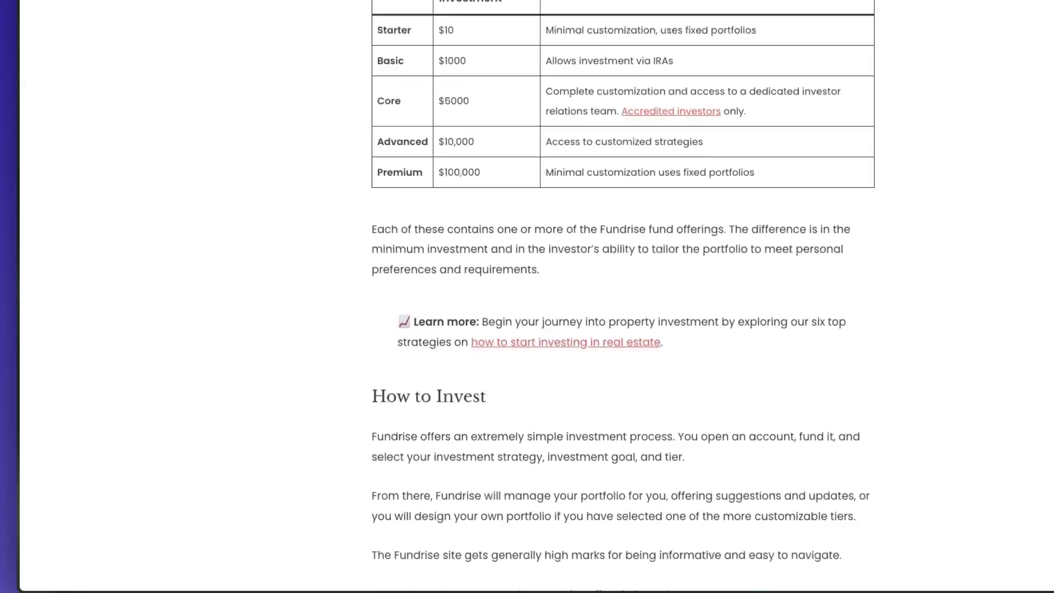
{"action": "scroll", "coordinate": [623, 297], "scroll_direction": "up", "scroll_amount": 8}
{"action": "scroll", "coordinate": [624, 296], "scroll_direction": "down", "scroll_amount": 10}
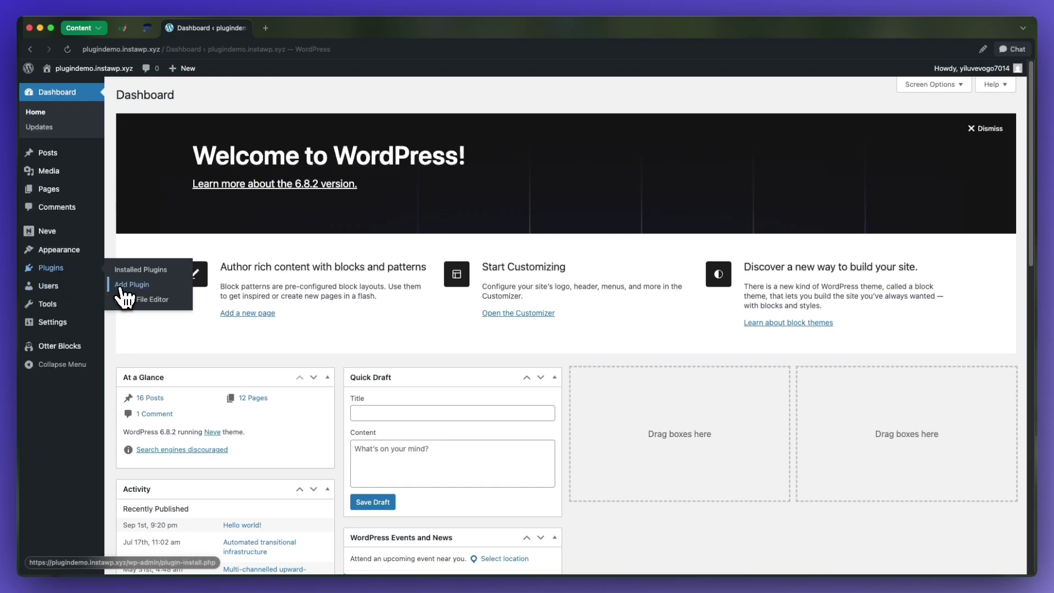
Find 'feedzy' among new plugins, then install and activate RSS Aggregator by Feedzy
{"action": "left_click", "coordinate": [121, 289]}
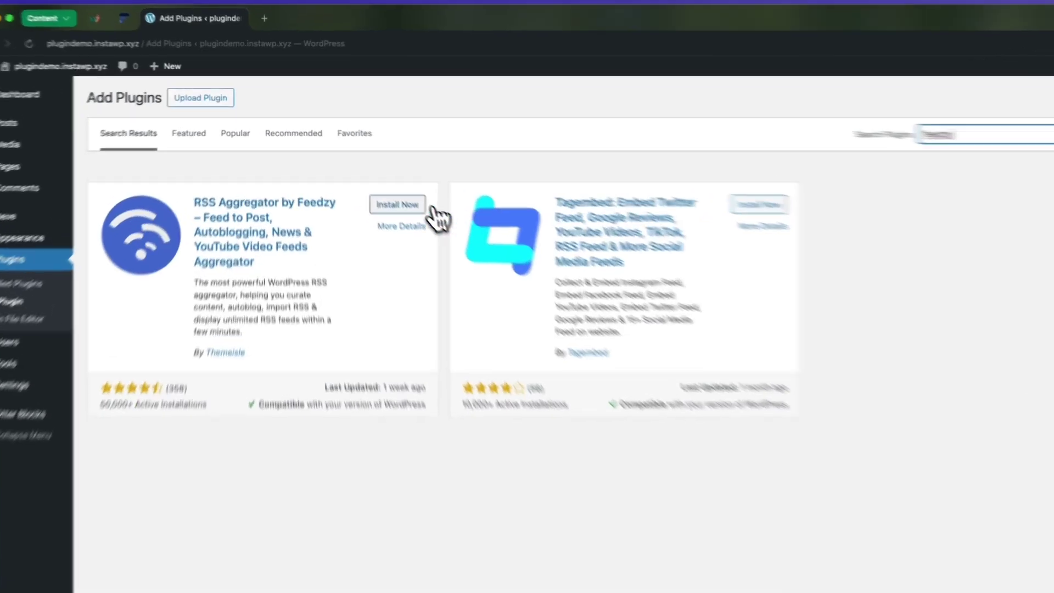
{"action": "left_click", "coordinate": [386, 185]}
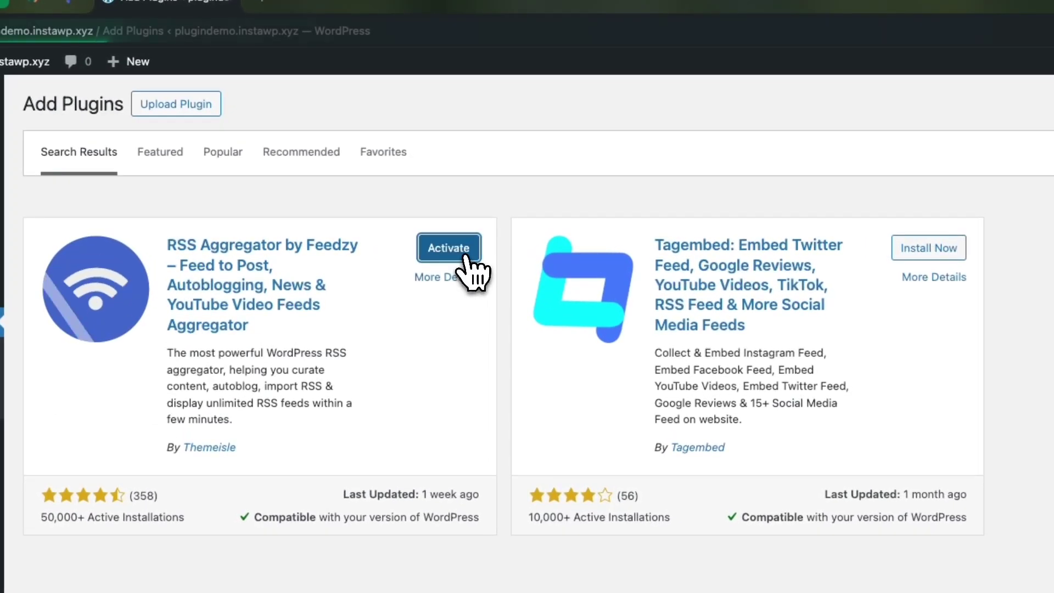
{"action": "left_click", "coordinate": [465, 257]}
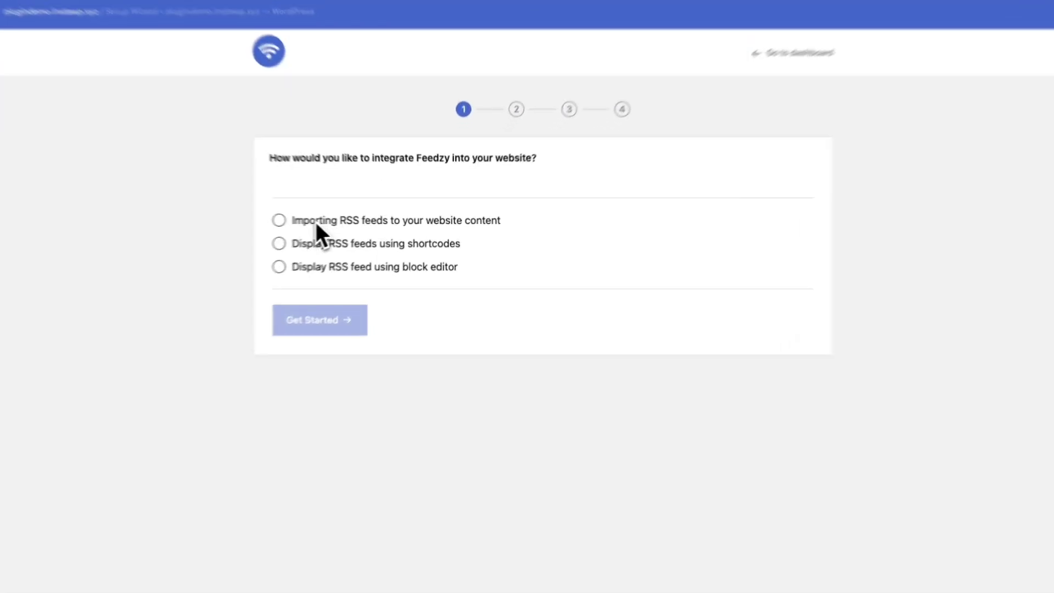
Choose 'Importing RSS feeds to your website content' in the wizard, then dismiss the Pro upgrade page
{"action": "left_click", "coordinate": [315, 222]}
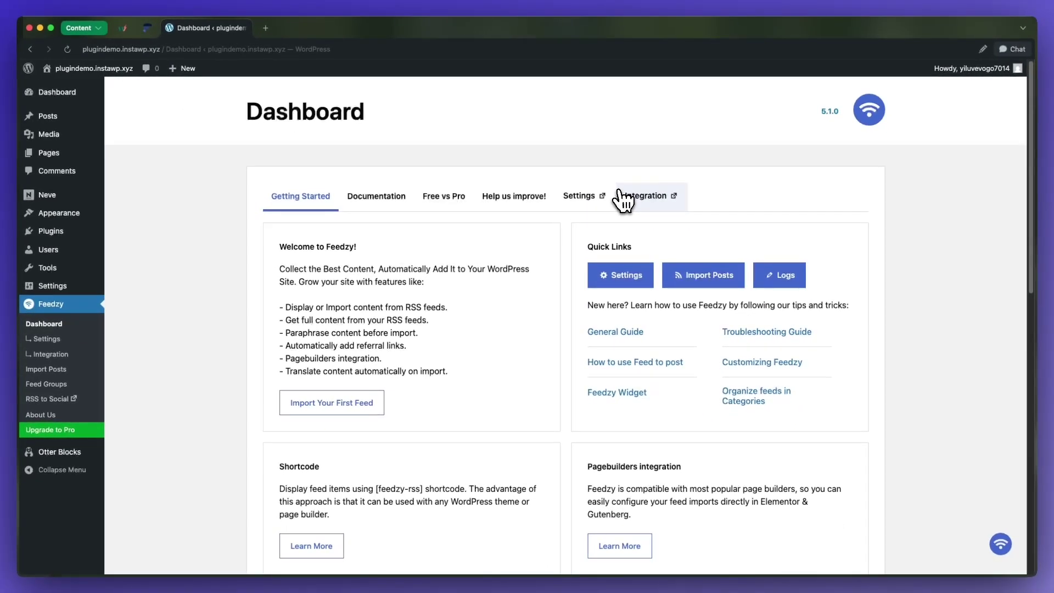
{"action": "left_click", "coordinate": [79, 430]}
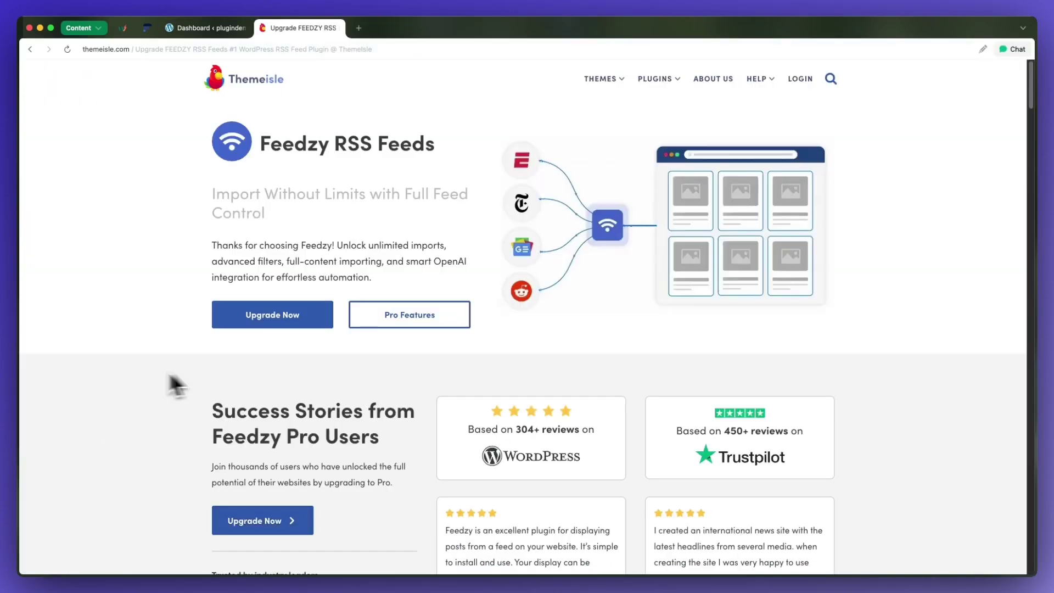
{"action": "key", "text": "super+w"}
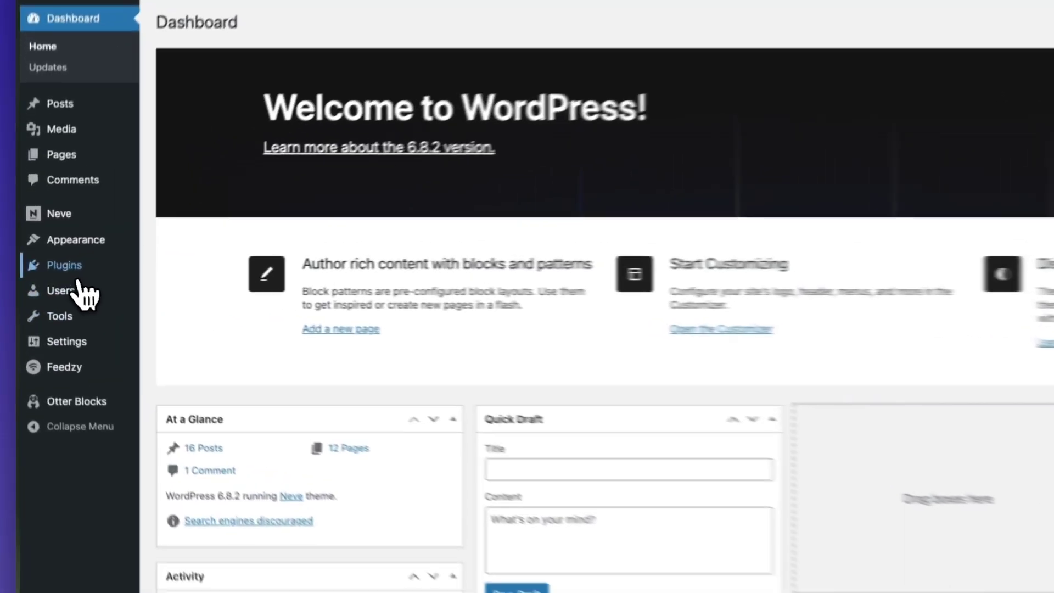
Upload Feedzy RSS Feeds Pro.zip as a new plugin, install it and activate it
{"action": "mouse_move", "coordinate": [50, 267]}
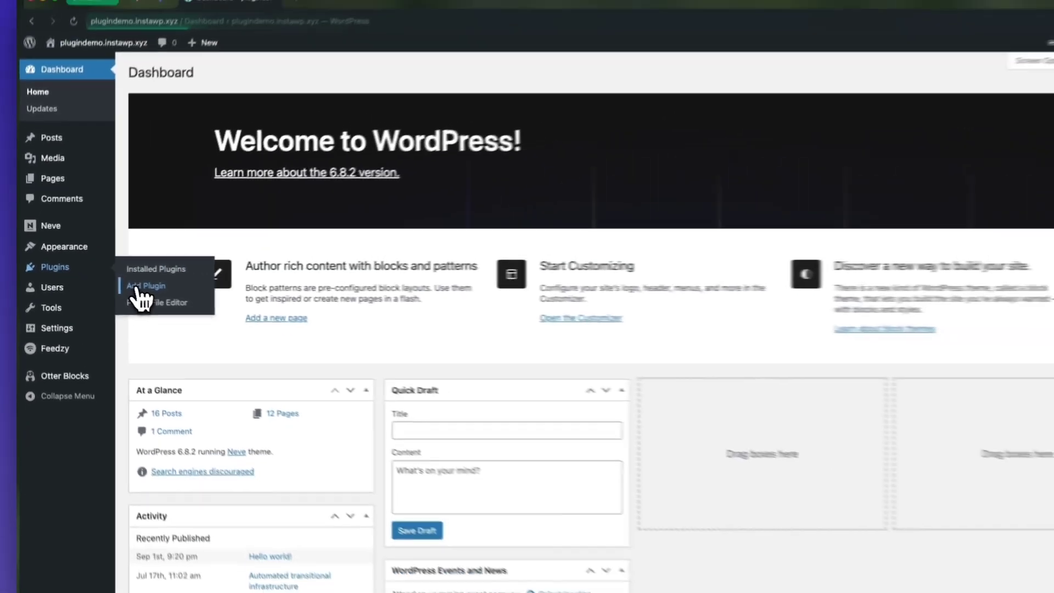
{"action": "left_click", "coordinate": [197, 292]}
{"action": "left_click", "coordinate": [231, 98]}
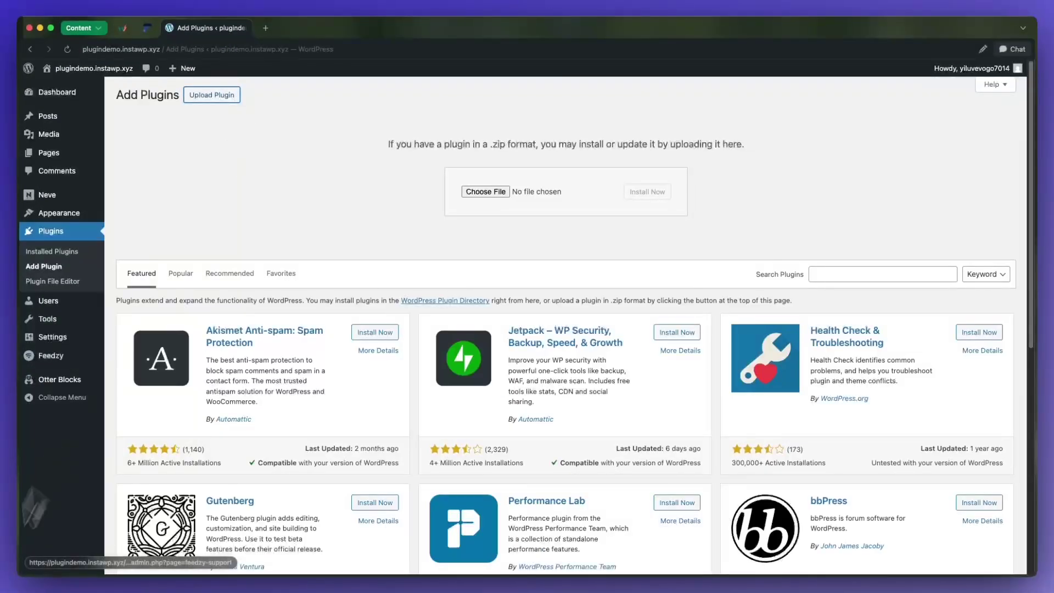
{"action": "left_click_drag", "start_coordinate": [209, 478], "coordinate": [497, 190]}
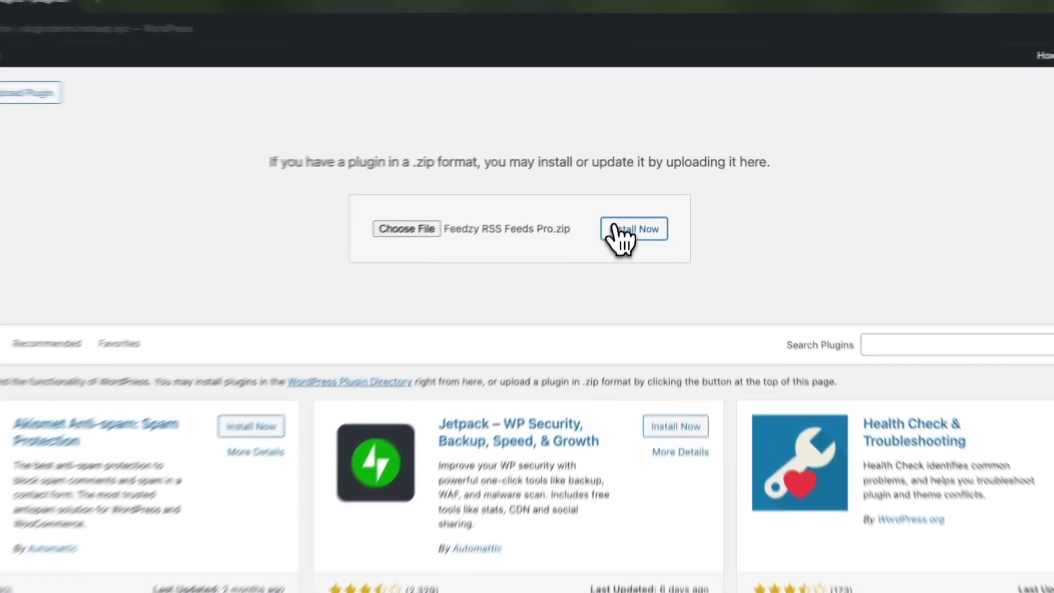
{"action": "left_click", "coordinate": [647, 192]}
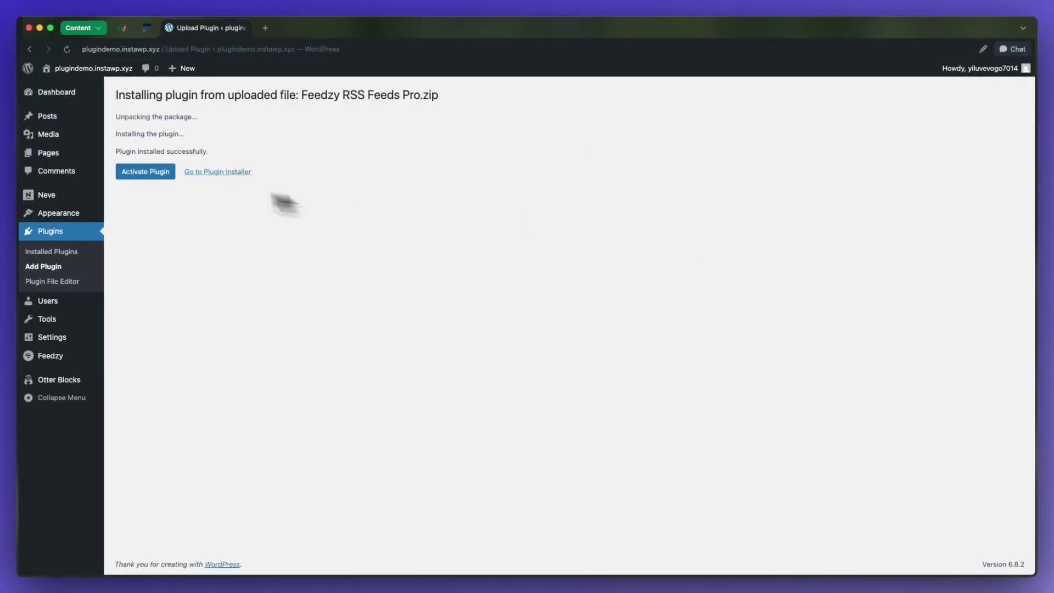
{"action": "left_click", "coordinate": [158, 175]}
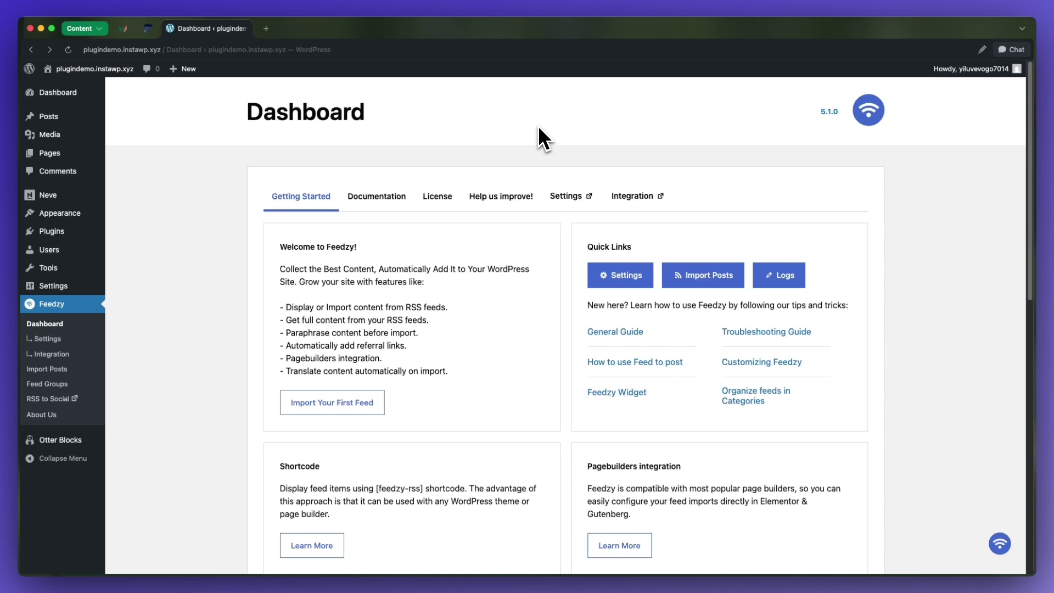
Start a new Feedzy import named 'Finance Feed'
{"action": "scroll", "coordinate": [494, 233], "scroll_direction": "down", "scroll_amount": 1}
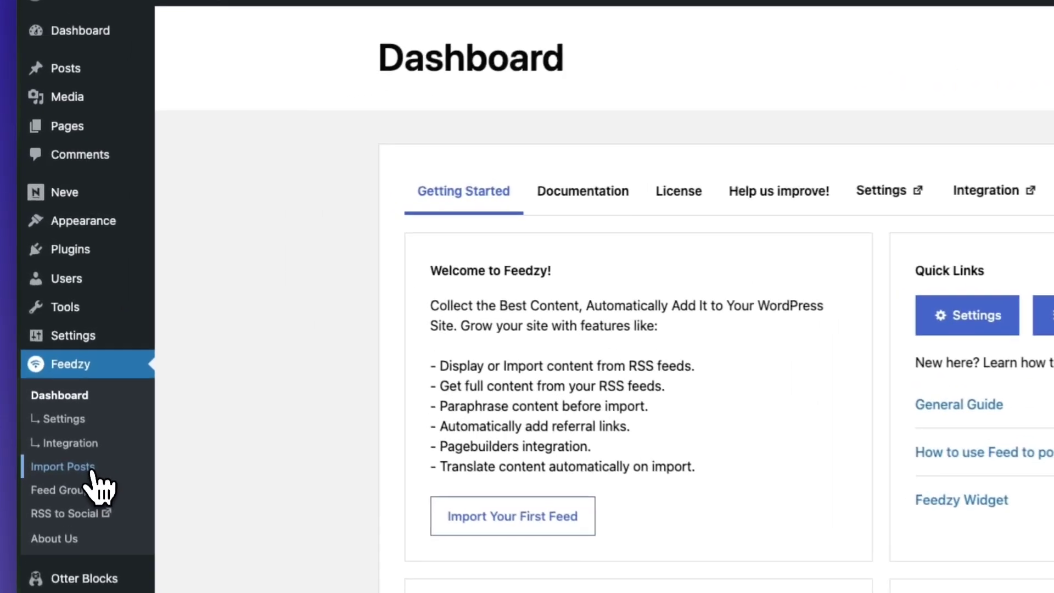
{"action": "left_click", "coordinate": [64, 373]}
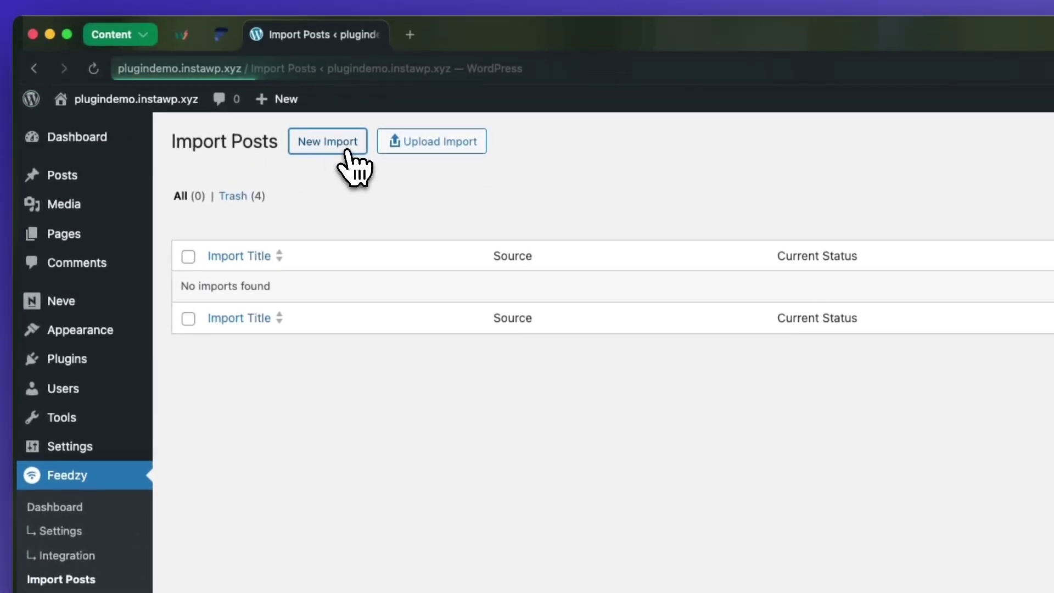
{"action": "left_click", "coordinate": [348, 152]}
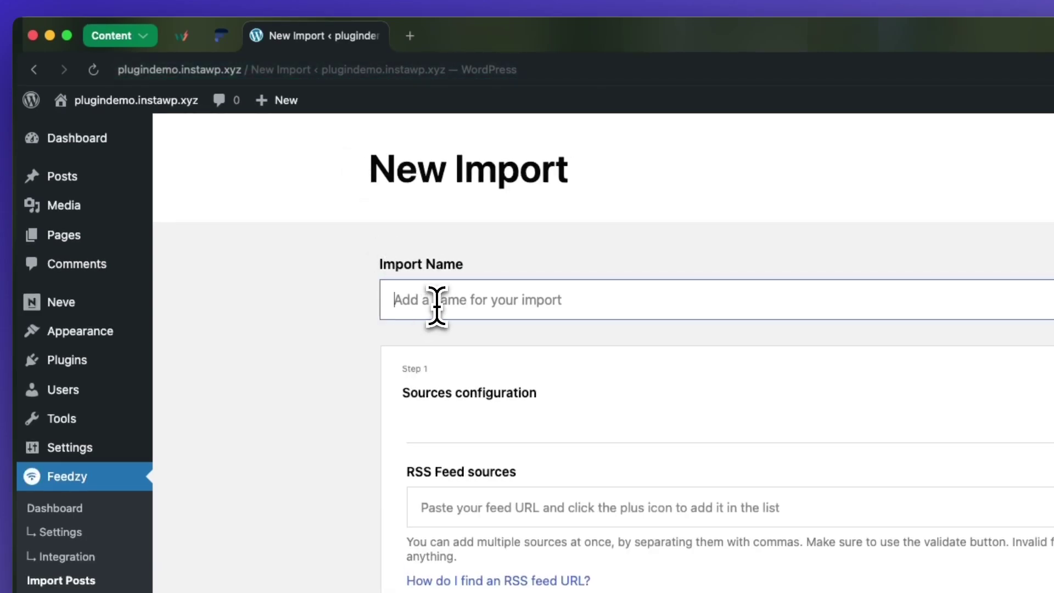
{"action": "type", "text": "Finance Feed"}
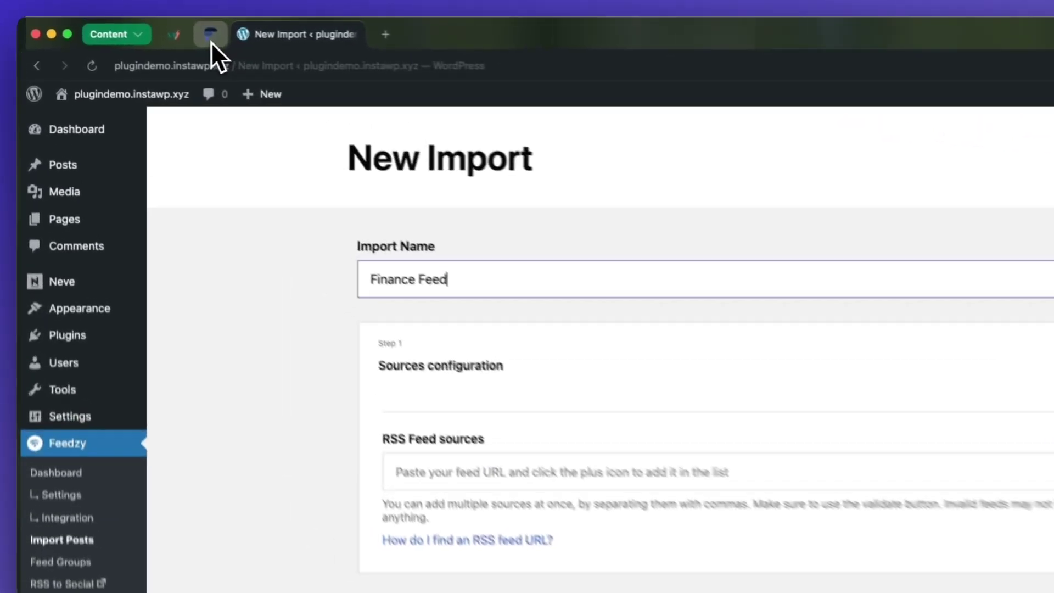
Copy the finmasters.com web address from the other tab and come back to the import form
{"action": "left_click", "coordinate": [148, 28]}
{"action": "left_click", "coordinate": [196, 69]}
{"action": "right_click", "coordinate": [194, 70]}
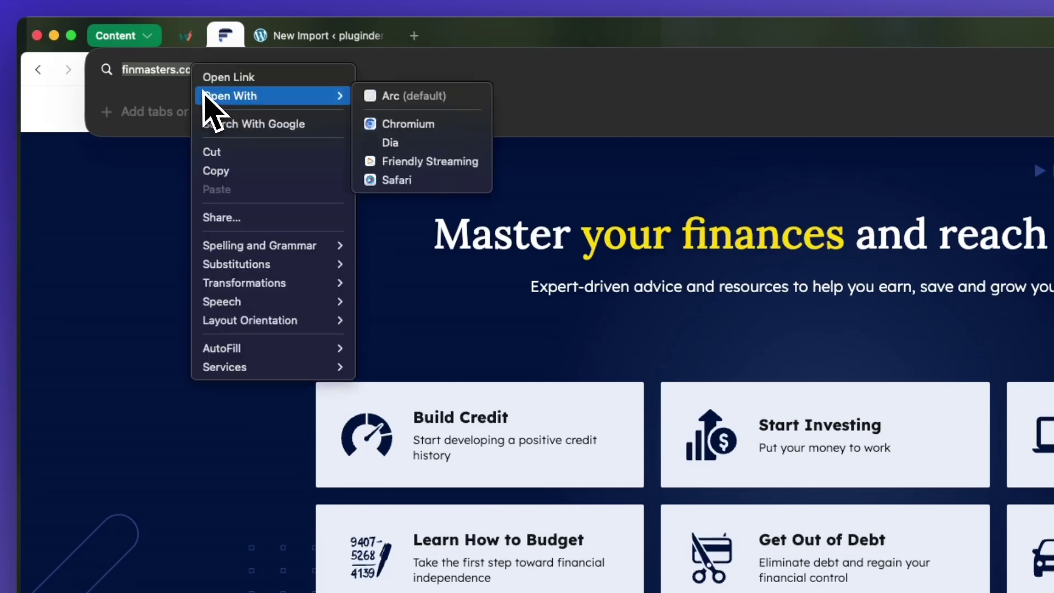
{"action": "left_click", "coordinate": [238, 170]}
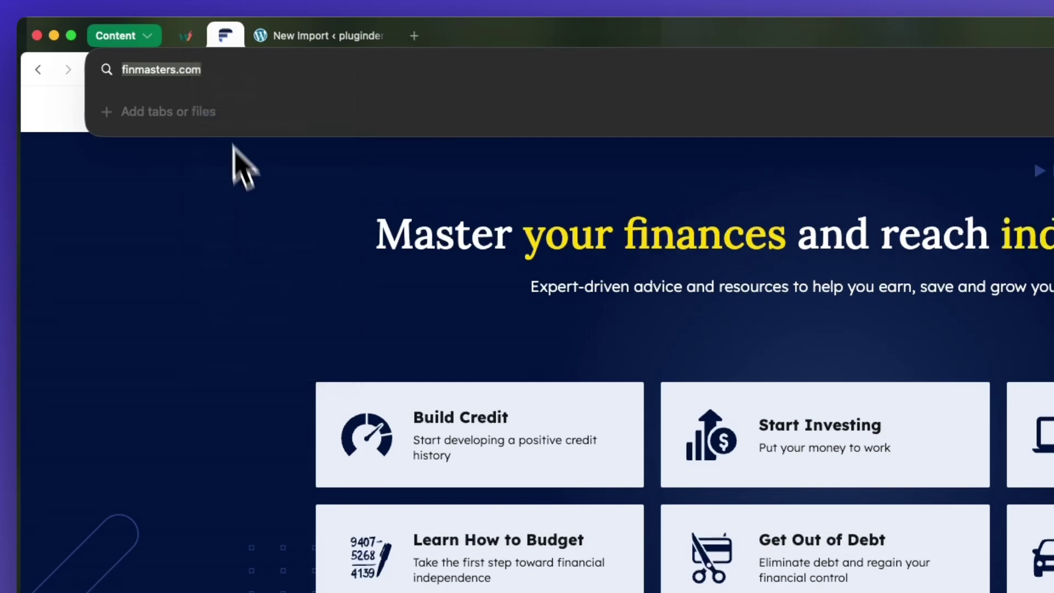
{"action": "left_click", "coordinate": [278, 37]}
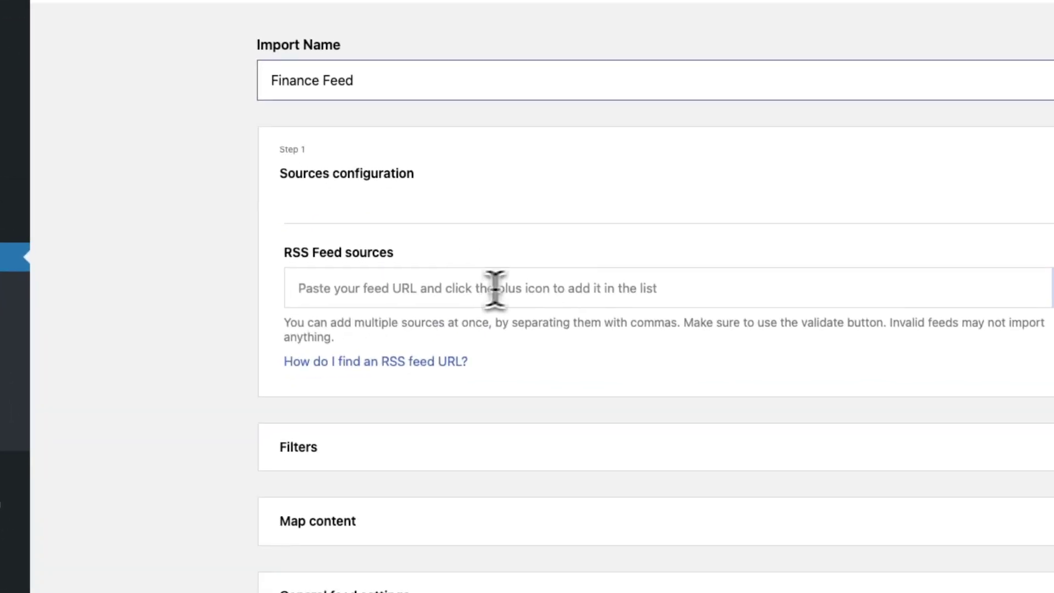
{"action": "right_click", "coordinate": [491, 289]}
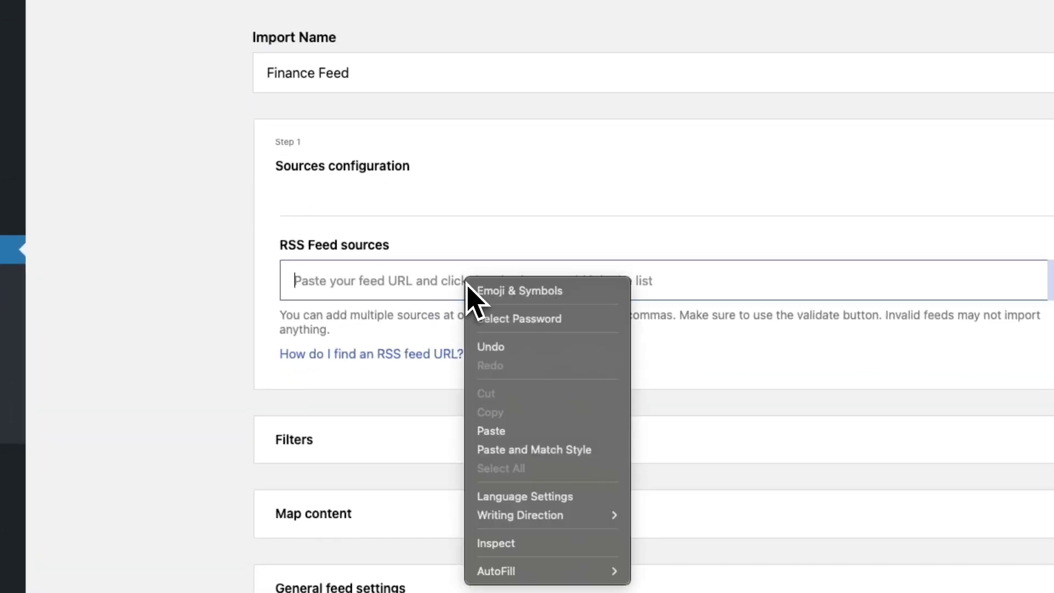
{"action": "left_click", "coordinate": [502, 436]}
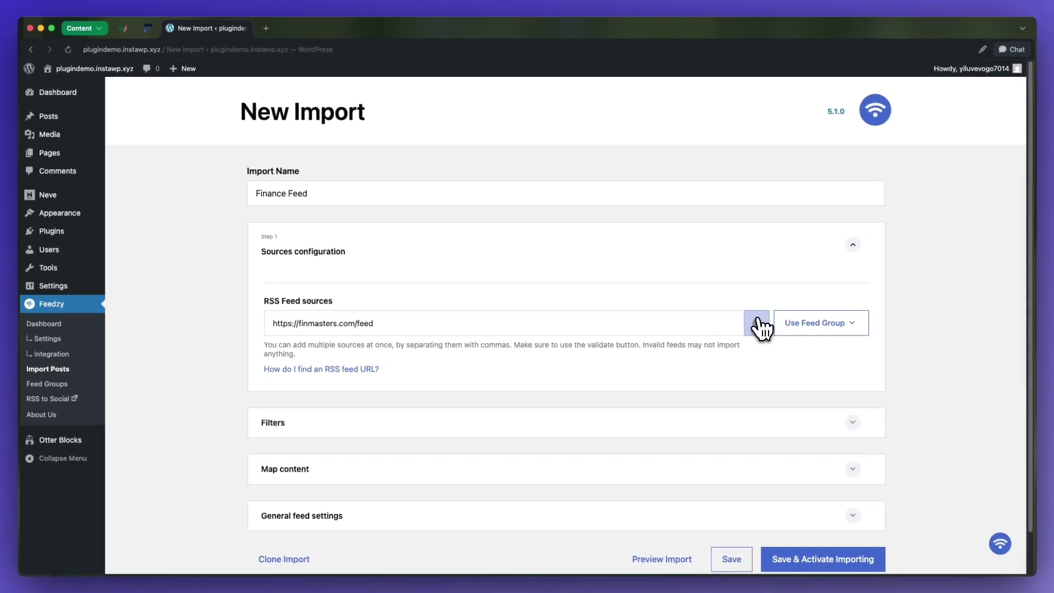
{"action": "left_click", "coordinate": [758, 324]}
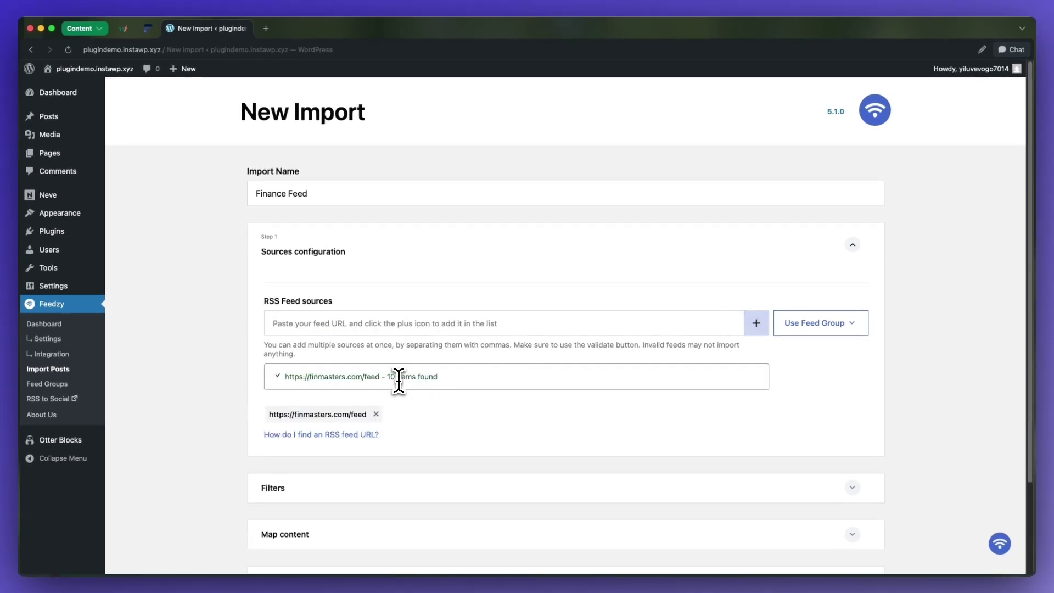
Review the filter options, then delete the Title Contains condition so no filters apply
{"action": "scroll", "coordinate": [398, 379], "scroll_direction": "down", "scroll_amount": 3}
{"action": "left_click", "coordinate": [602, 389]}
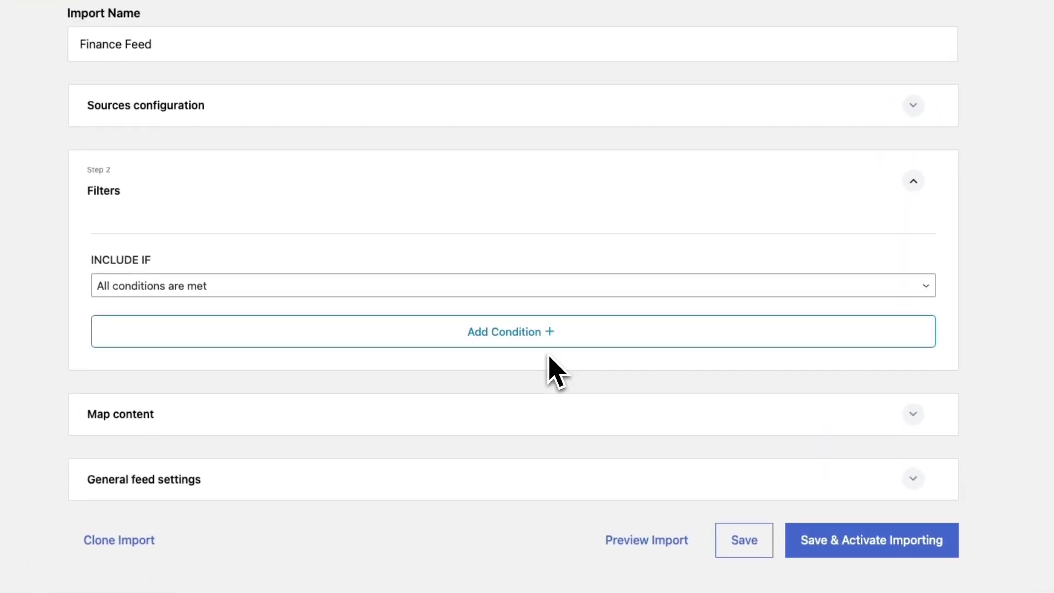
{"action": "left_click", "coordinate": [805, 296]}
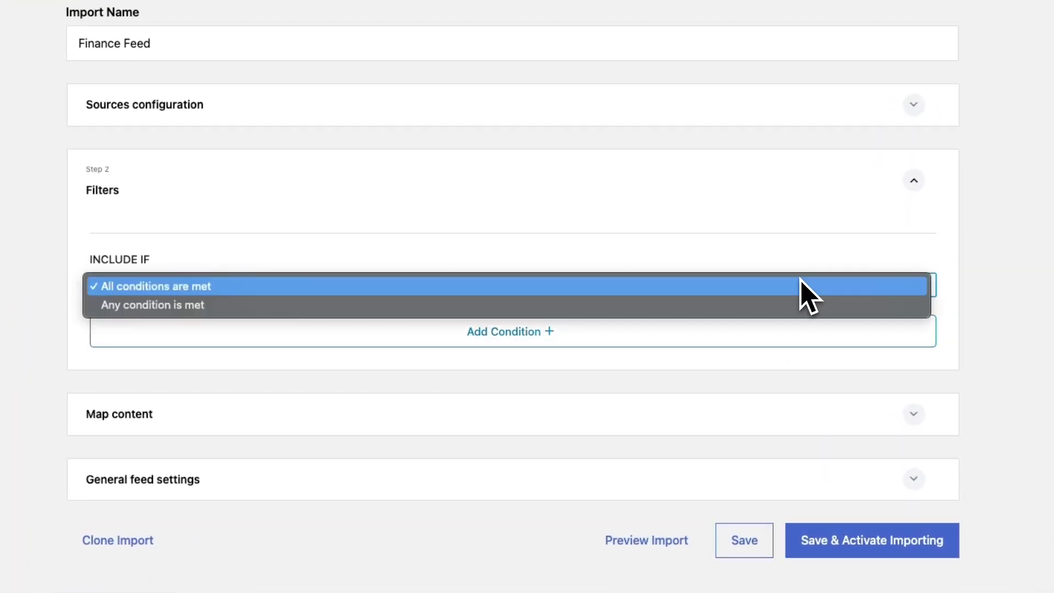
{"action": "left_click", "coordinate": [555, 314]}
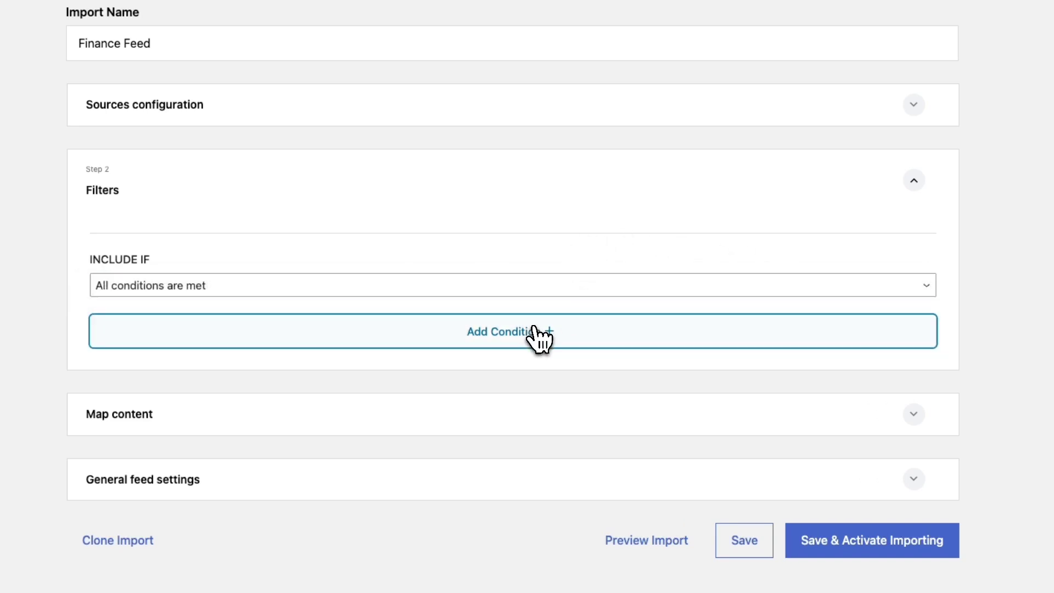
{"action": "left_click", "coordinate": [534, 329]}
{"action": "left_click", "coordinate": [423, 407]}
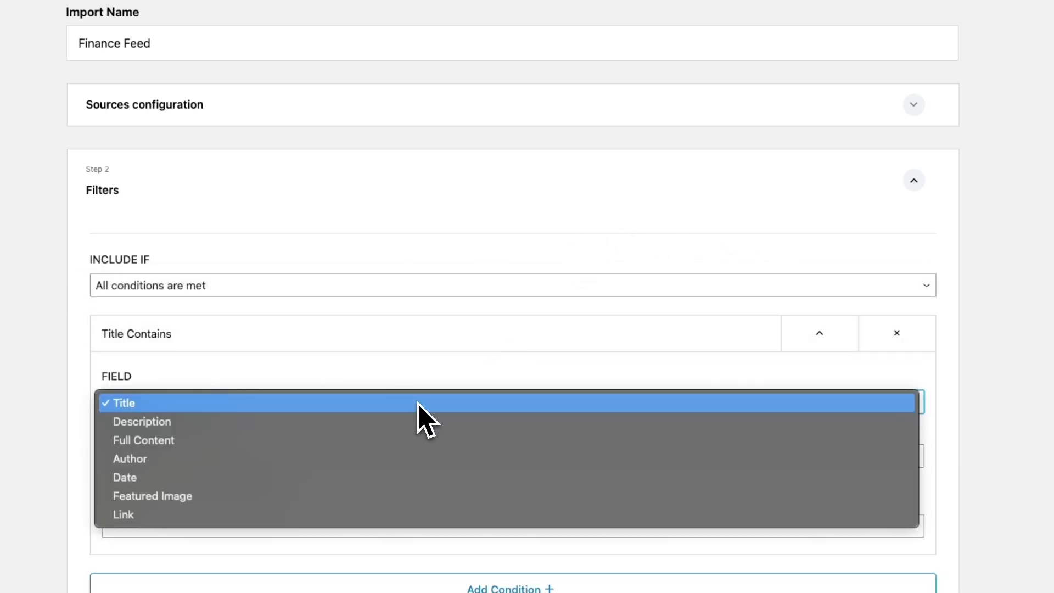
{"action": "left_click", "coordinate": [442, 403]}
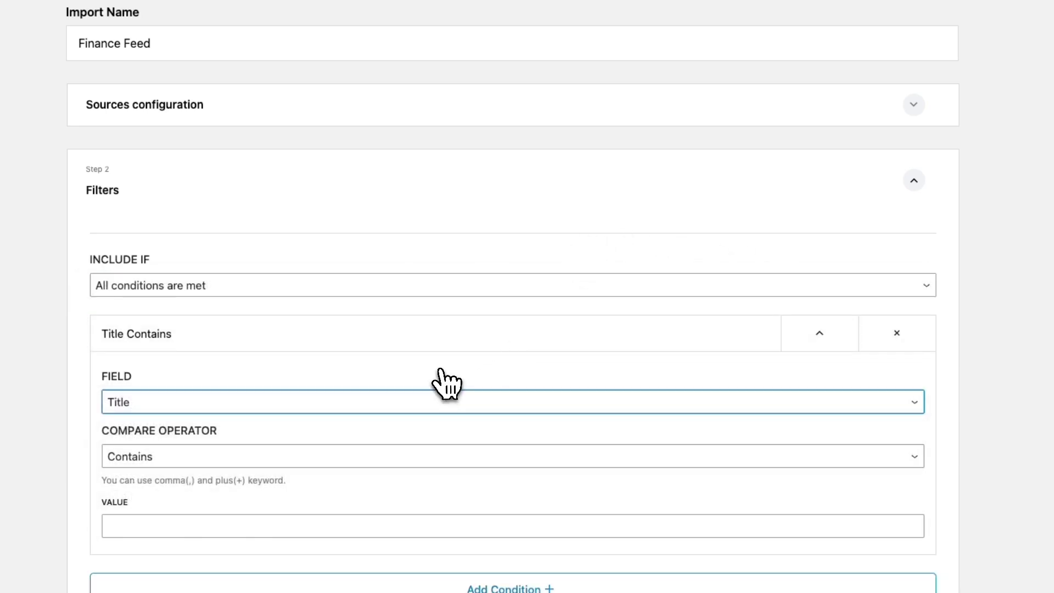
{"action": "left_click", "coordinate": [392, 459]}
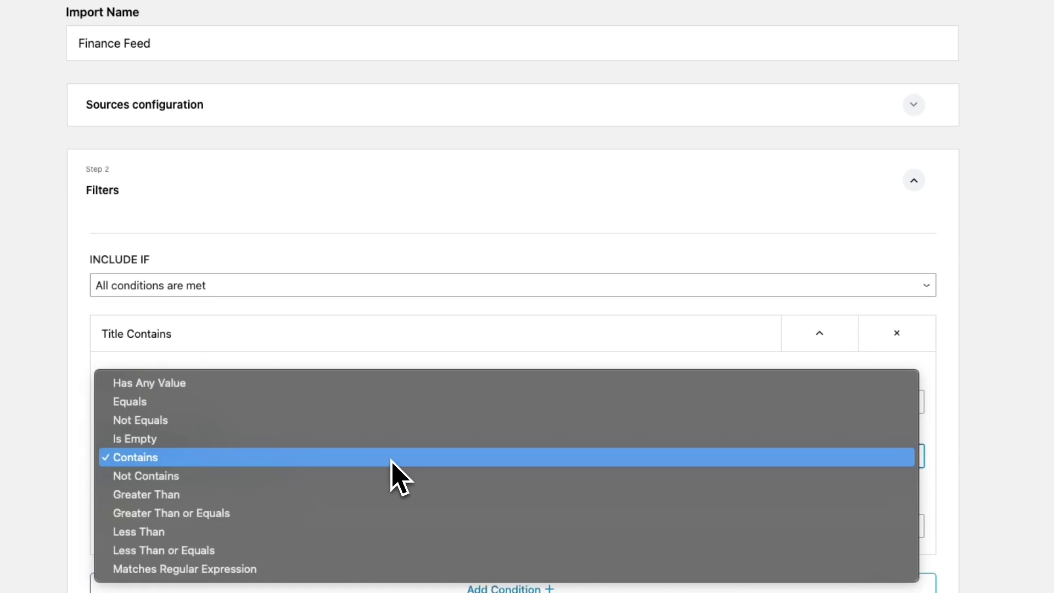
{"action": "left_click", "coordinate": [424, 364]}
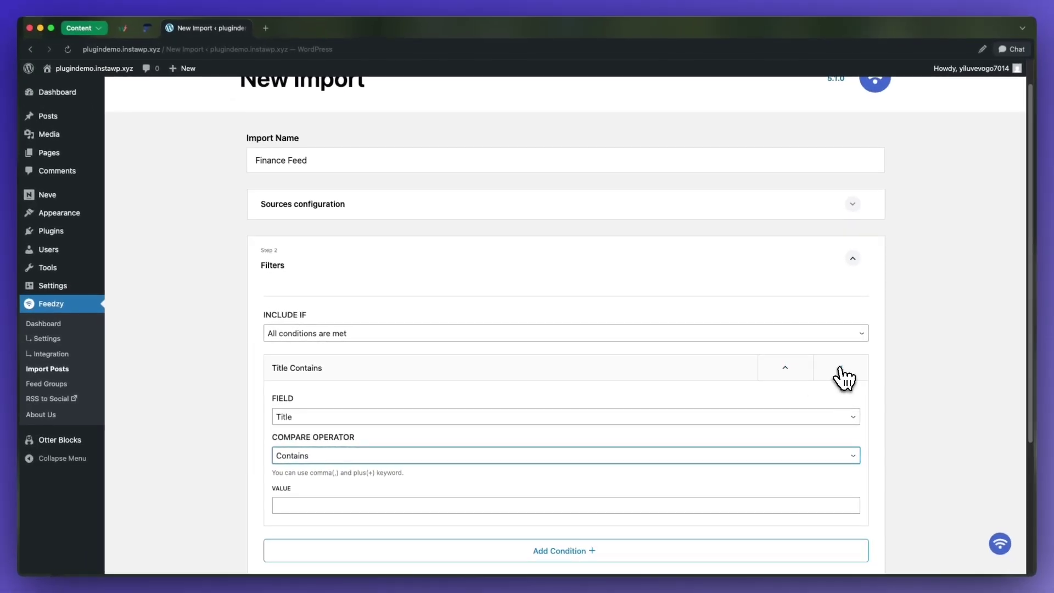
{"action": "left_click", "coordinate": [841, 366]}
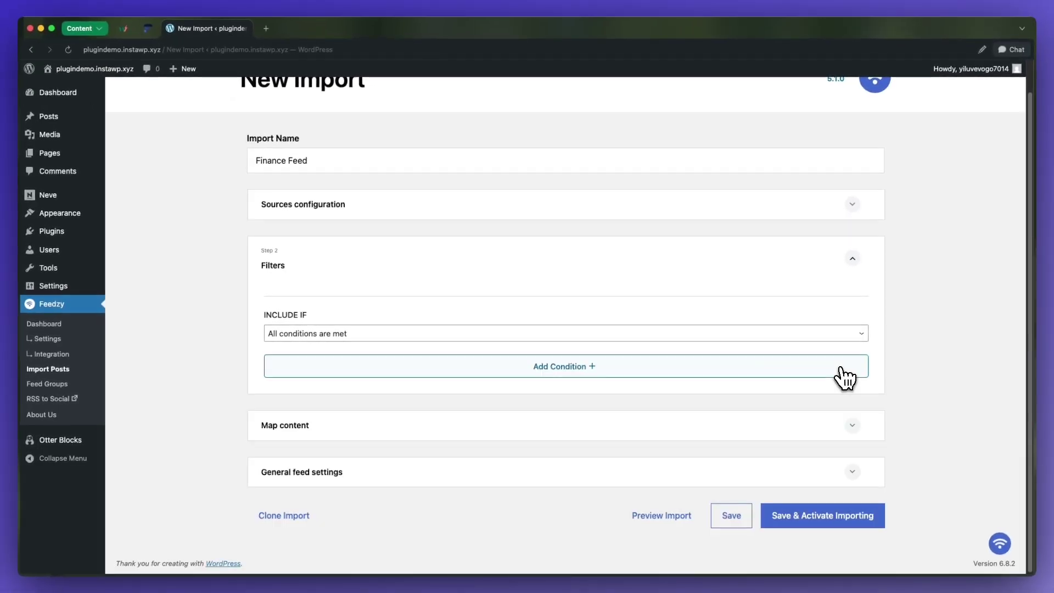
{"action": "left_click", "coordinate": [853, 259]}
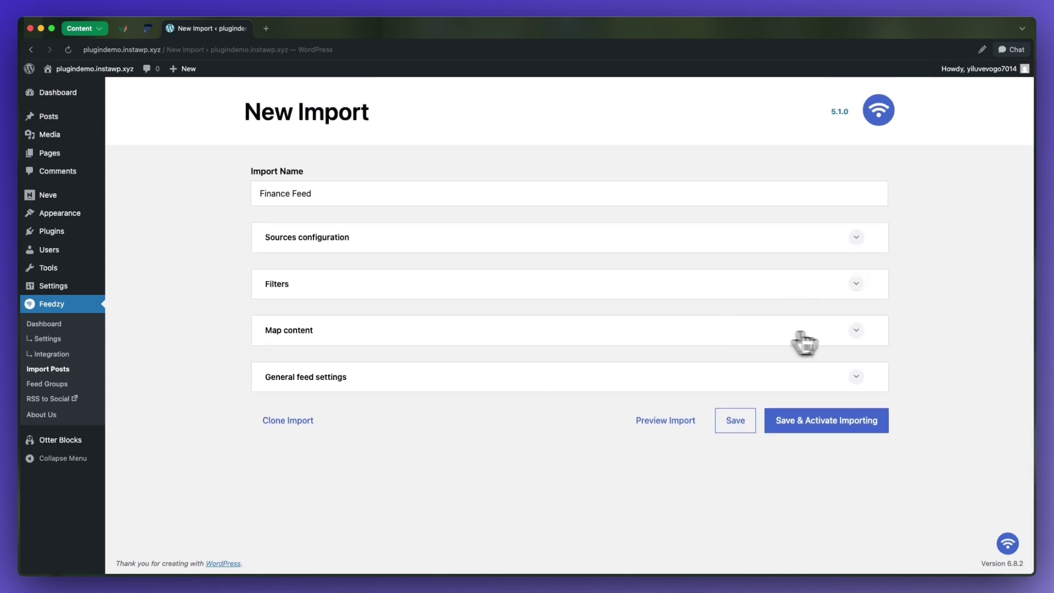
Expand Map content, review the Post Taxonomy category list, and scroll down to the Content fields
{"action": "left_click", "coordinate": [857, 331]}
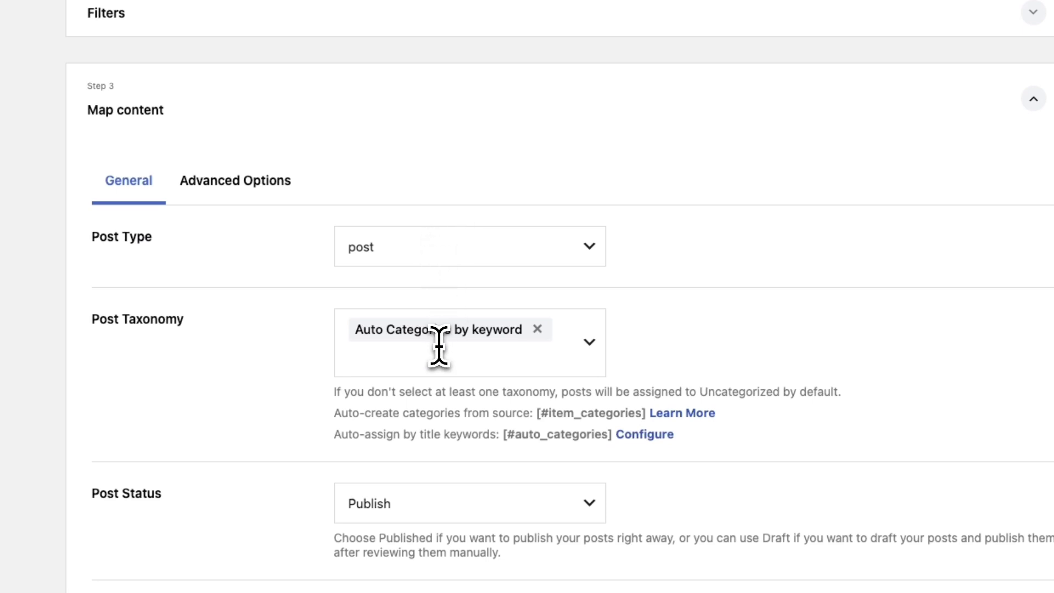
{"action": "left_click", "coordinate": [595, 342]}
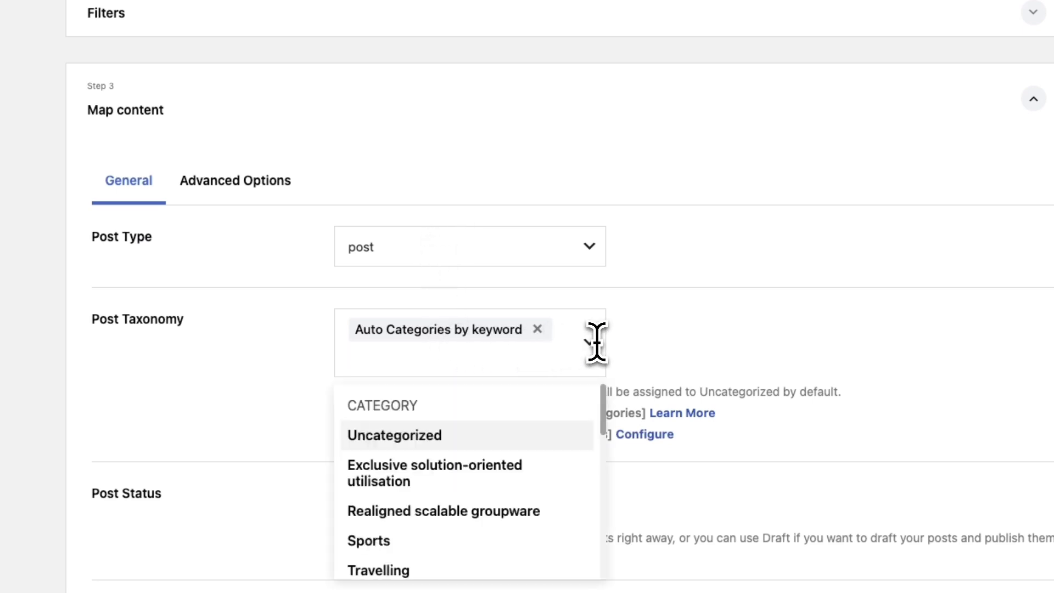
{"action": "scroll", "coordinate": [553, 426], "scroll_direction": "down", "scroll_amount": 10}
{"action": "scroll", "coordinate": [552, 434], "scroll_direction": "up", "scroll_amount": 10}
{"action": "left_click", "coordinate": [654, 355]}
{"action": "scroll", "coordinate": [434, 409], "scroll_direction": "down", "scroll_amount": 4}
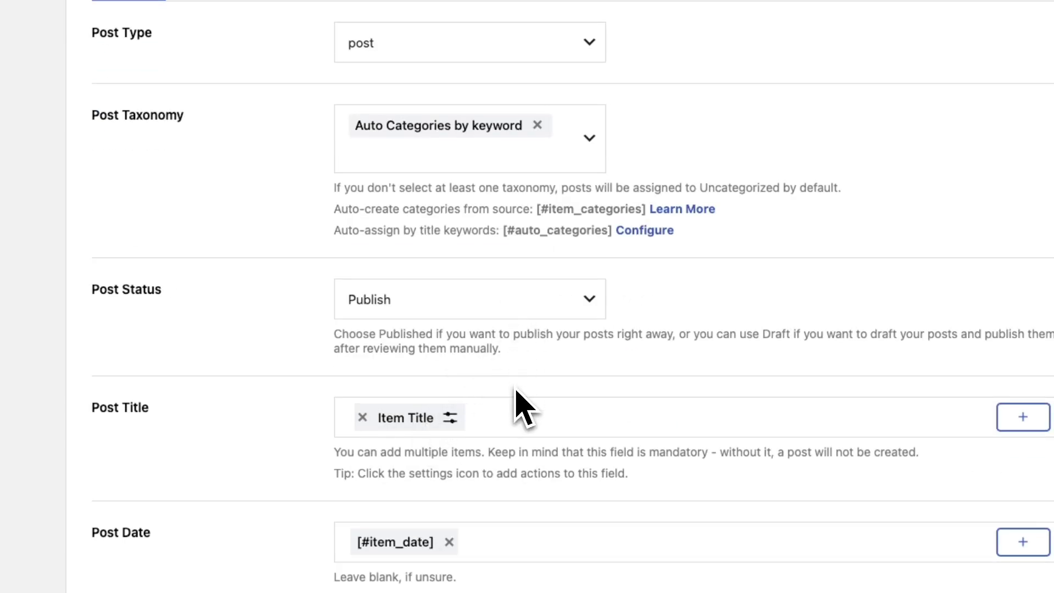
{"action": "scroll", "coordinate": [522, 412], "scroll_direction": "down", "scroll_amount": 4}
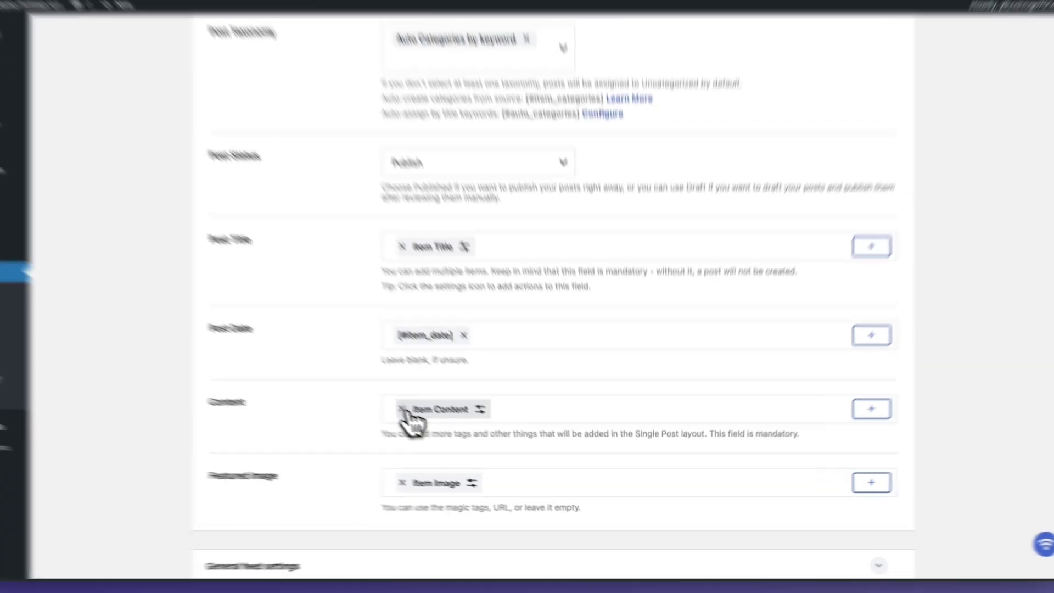
Swap Item Content for Item Full Content in the post Content field, adding no actions
{"action": "left_click", "coordinate": [433, 424]}
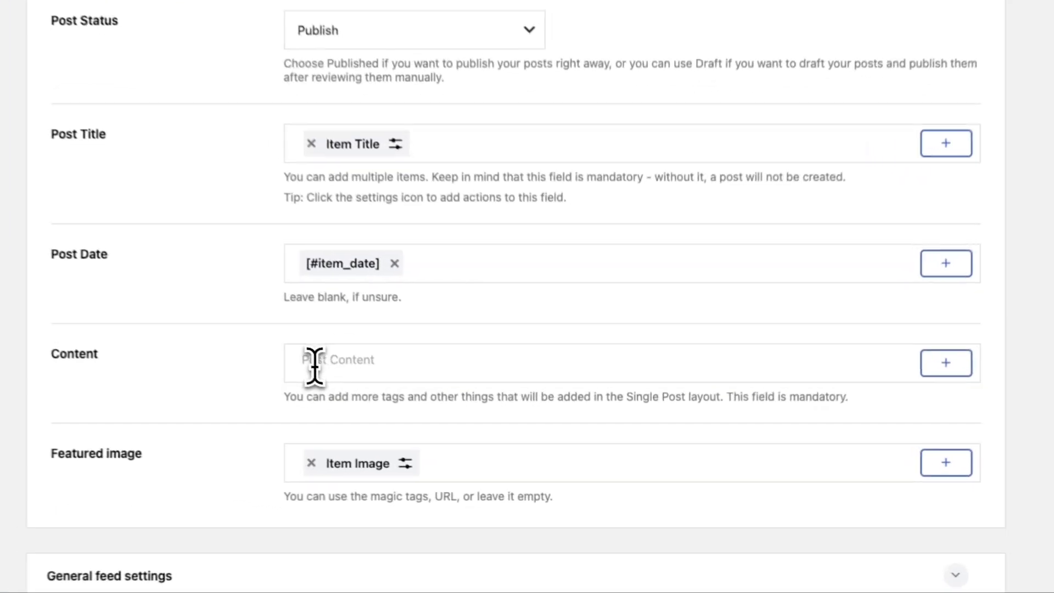
{"action": "left_click", "coordinate": [849, 352]}
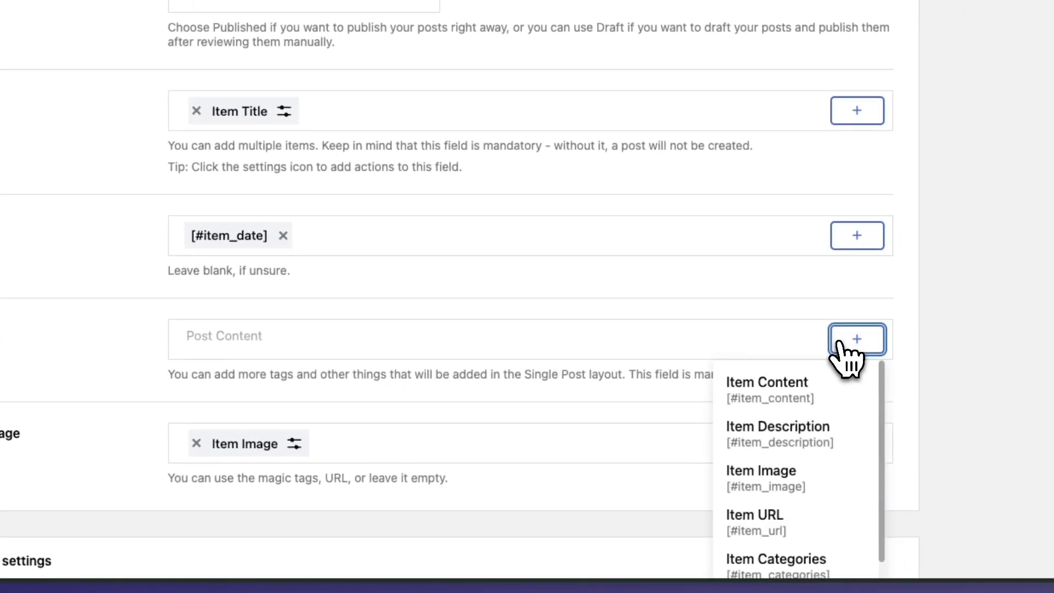
{"action": "scroll", "coordinate": [758, 373], "scroll_direction": "down", "scroll_amount": 5}
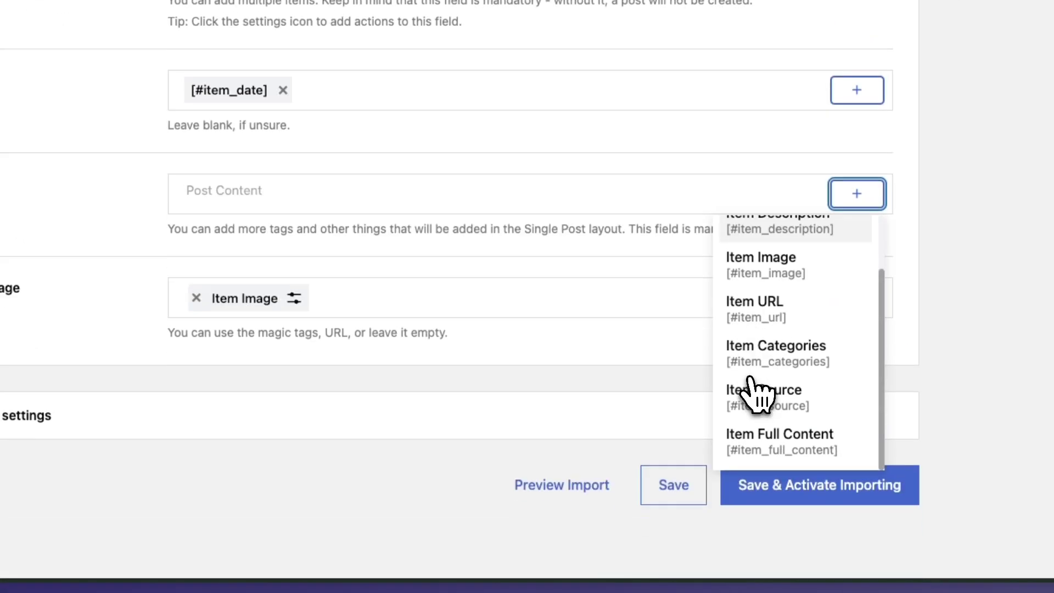
{"action": "left_click", "coordinate": [751, 434]}
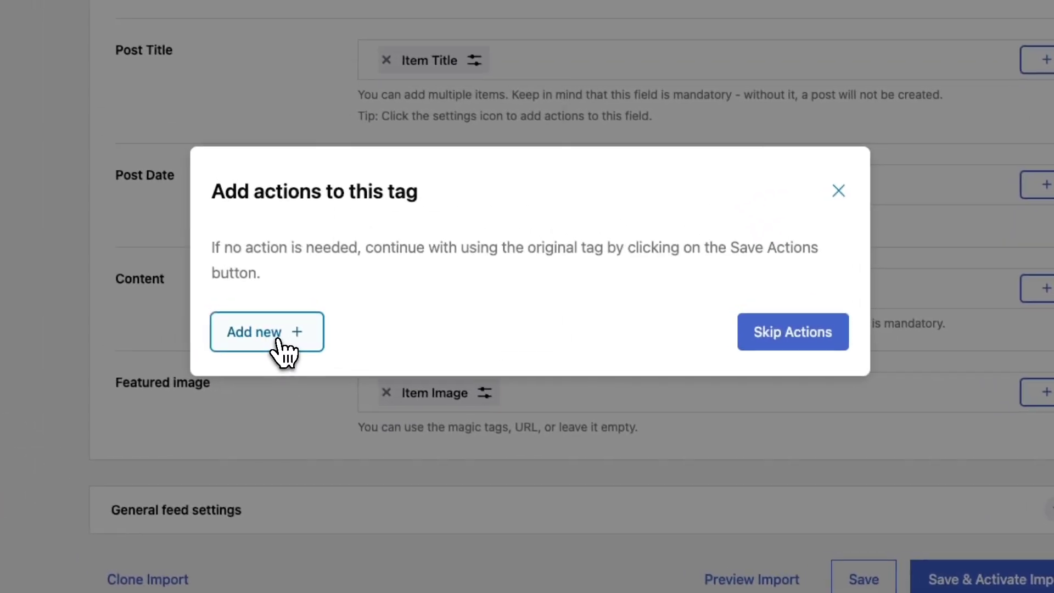
{"action": "left_click", "coordinate": [92, 245]}
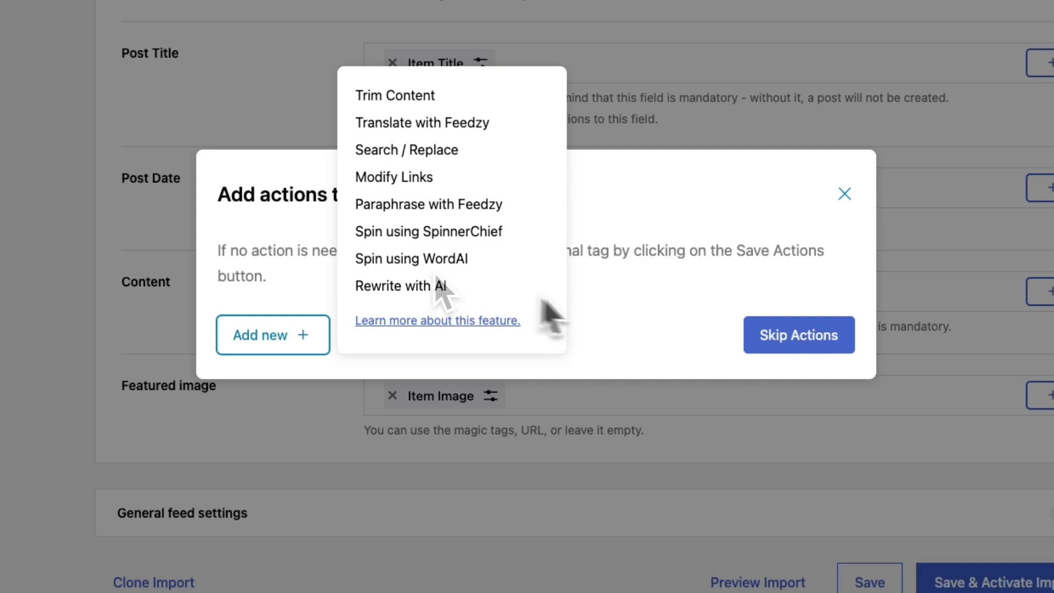
{"action": "left_click", "coordinate": [614, 315]}
{"action": "left_click", "coordinate": [765, 336]}
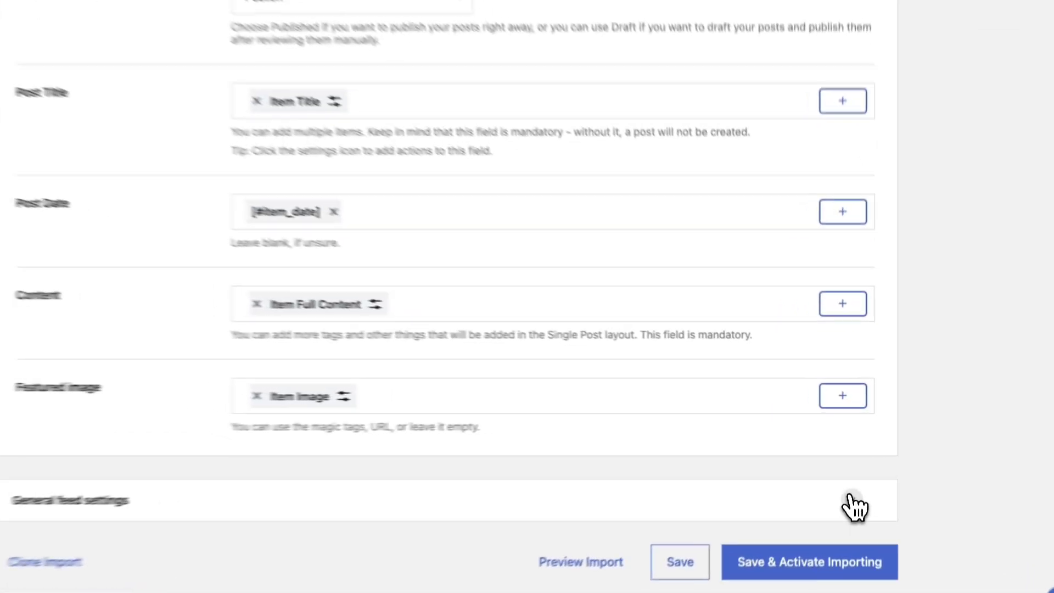
Expand General feed settings to check 10 items per run, Once Daily schedule and fallback image
{"action": "left_click", "coordinate": [852, 473]}
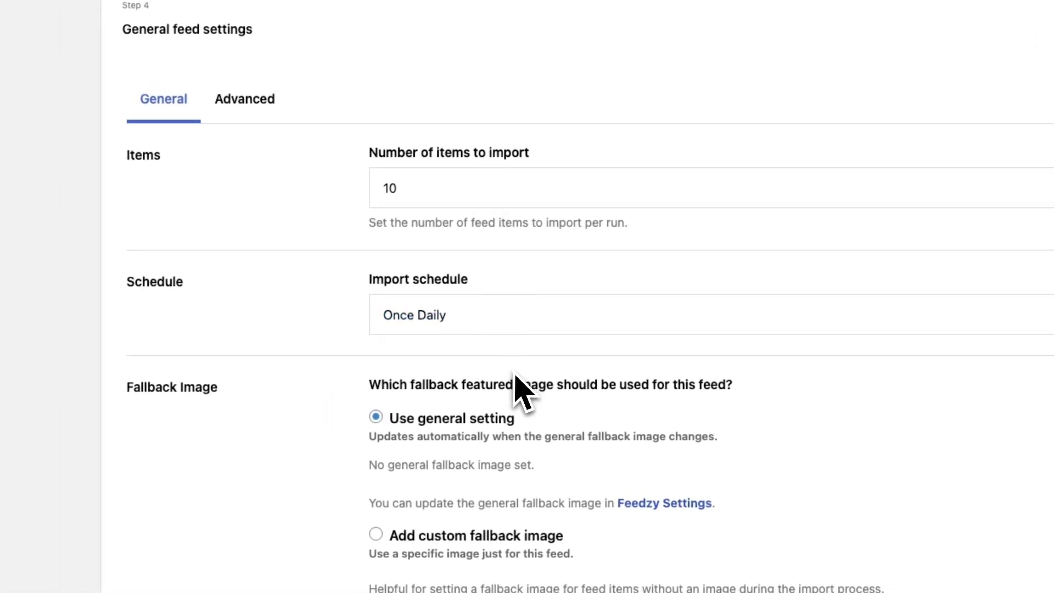
{"action": "scroll", "coordinate": [513, 370], "scroll_direction": "down", "scroll_amount": 1}
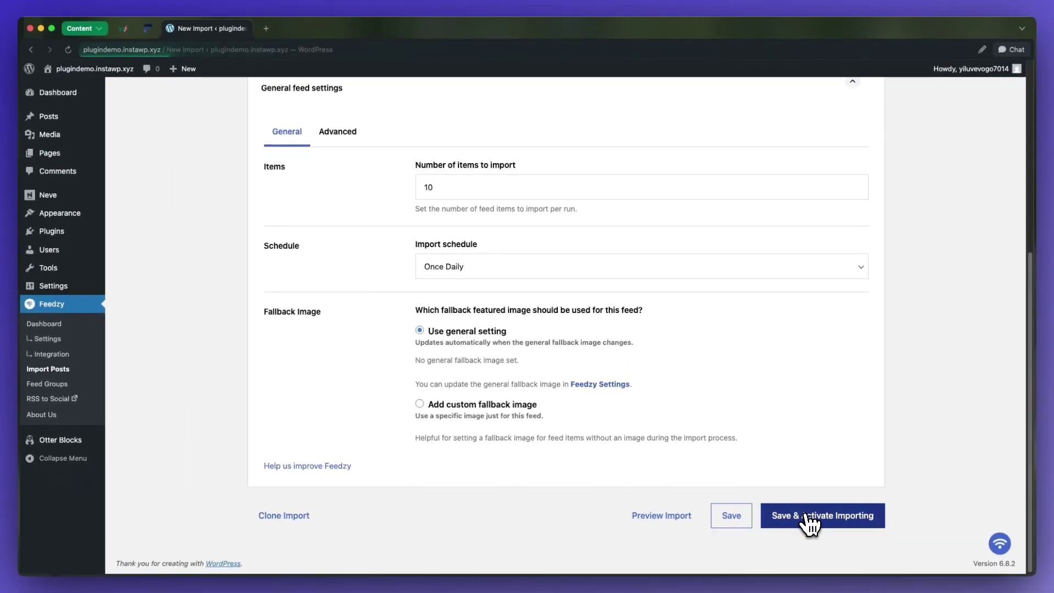
Save and activate the Finance Feed import, run it now, and reload to confirm 10 items imported
{"action": "left_click", "coordinate": [806, 516]}
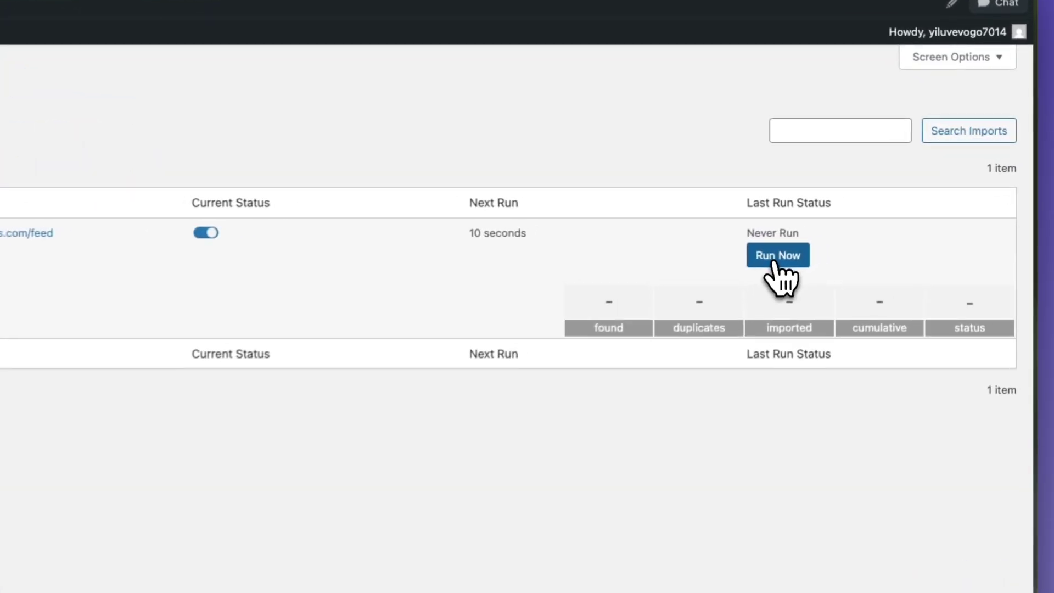
{"action": "left_click", "coordinate": [775, 263]}
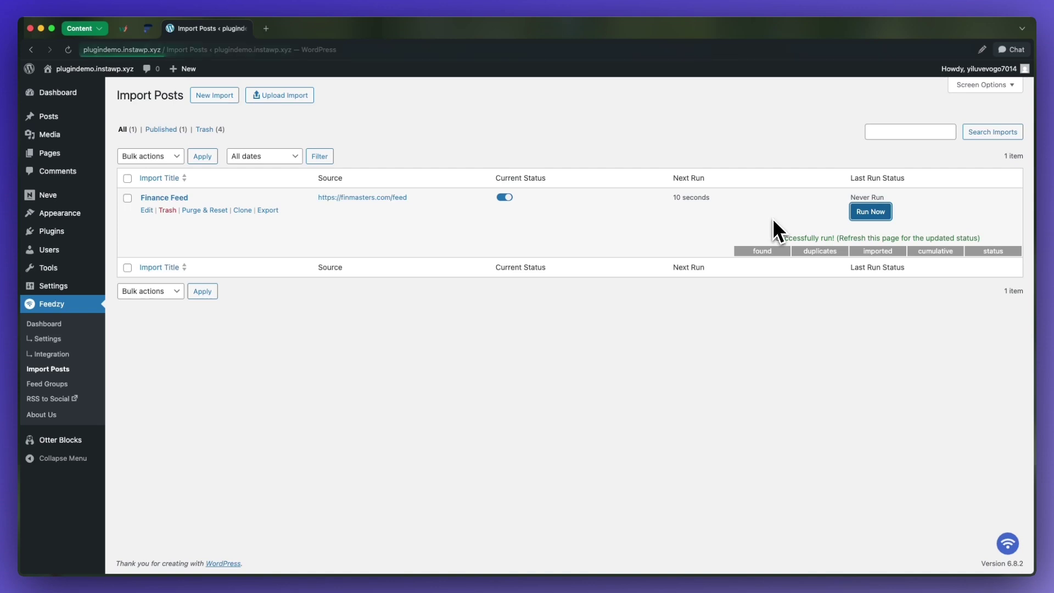
{"action": "key", "text": "super+r"}
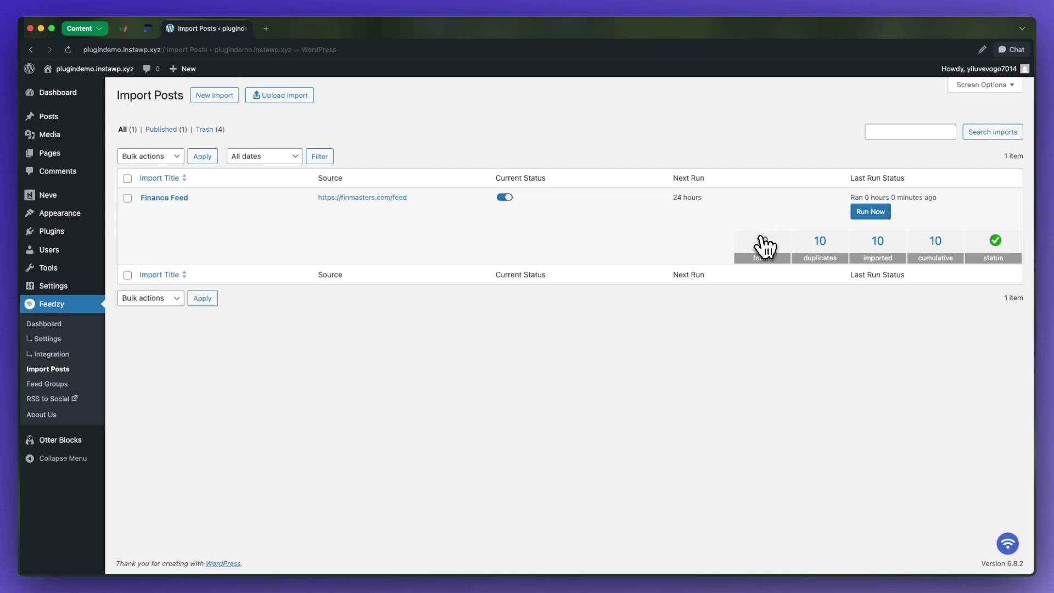
Go to All Posts and find the imported 'Fundrise Review: What You Need to Know' post
{"action": "mouse_move", "coordinate": [764, 246]}
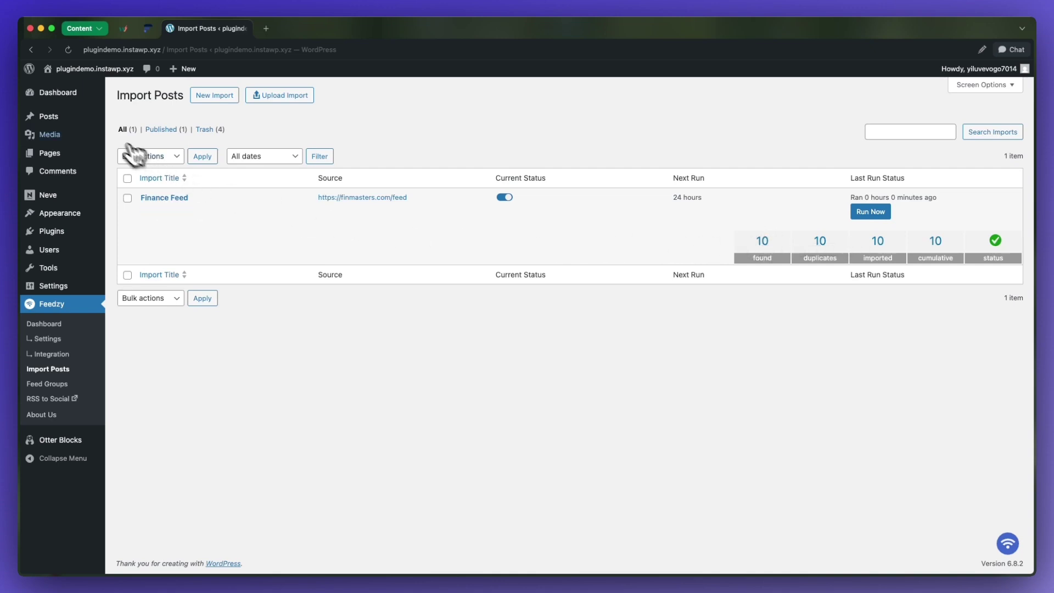
{"action": "mouse_move", "coordinate": [60, 124]}
{"action": "left_click", "coordinate": [134, 125]}
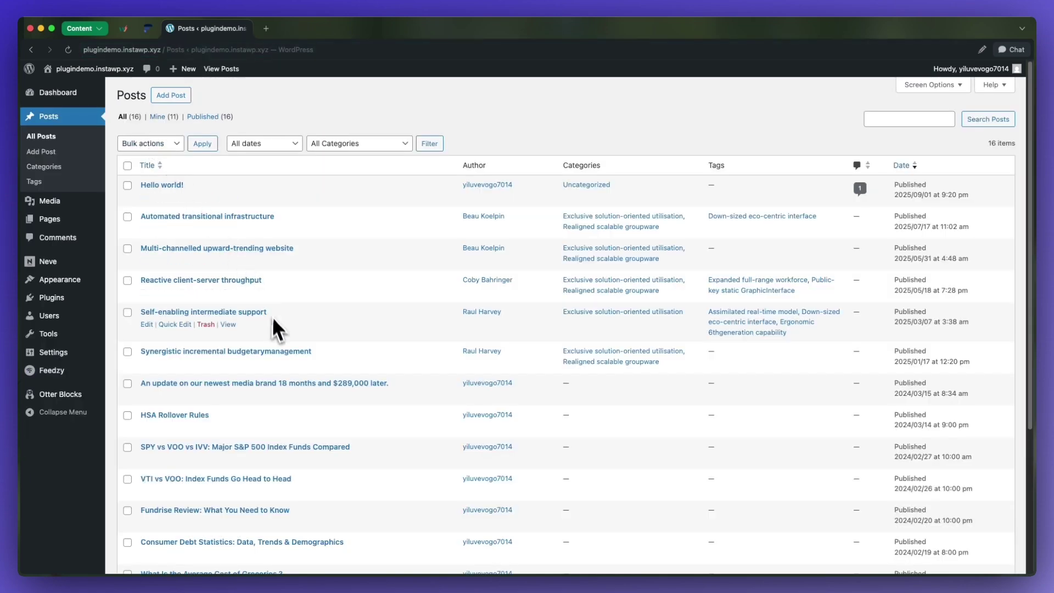
{"action": "scroll", "coordinate": [269, 373], "scroll_direction": "down", "scroll_amount": 3}
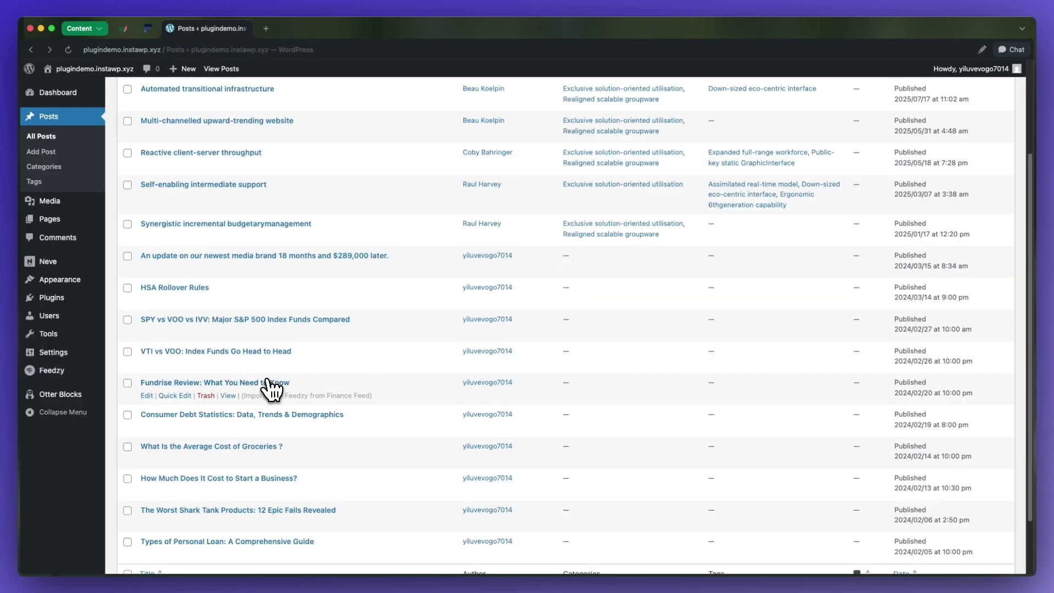
View the Fundrise Review post on the site and read its full article down to Real Estate
{"action": "left_click", "coordinate": [230, 396]}
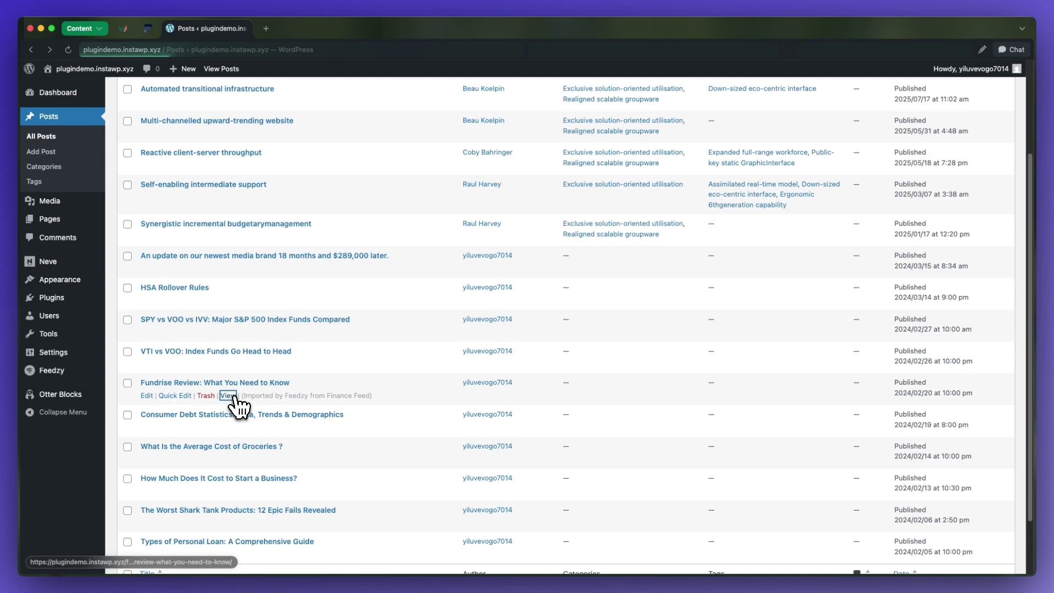
{"action": "scroll", "coordinate": [292, 374], "scroll_direction": "down", "scroll_amount": 15}
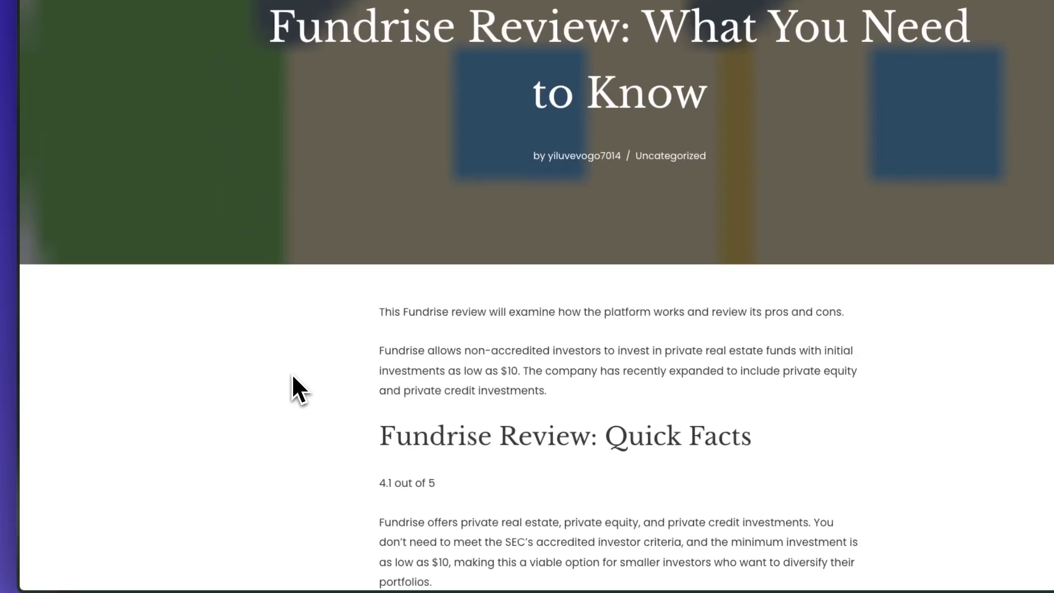
{"action": "scroll", "coordinate": [295, 375], "scroll_direction": "down", "scroll_amount": 20}
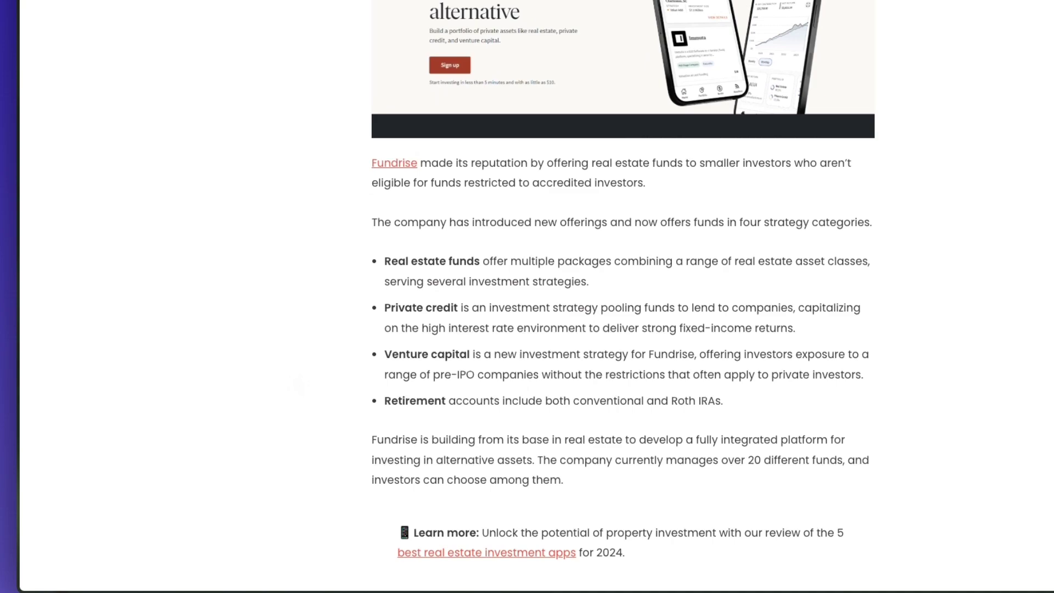
{"action": "scroll", "coordinate": [300, 386], "scroll_direction": "down", "scroll_amount": 20}
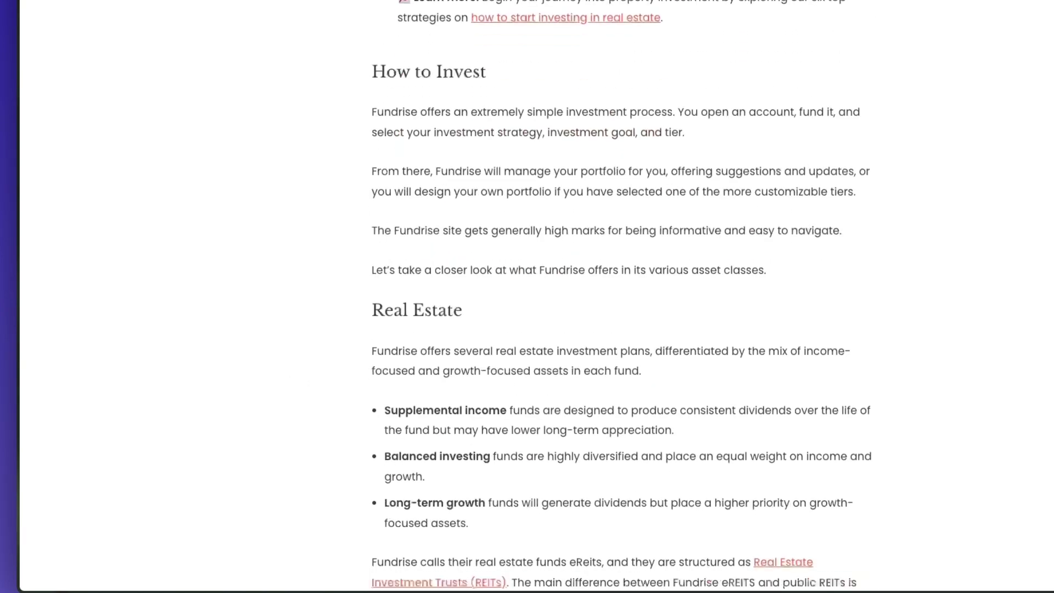
{"action": "scroll", "coordinate": [620, 307], "scroll_direction": "down", "scroll_amount": 5}
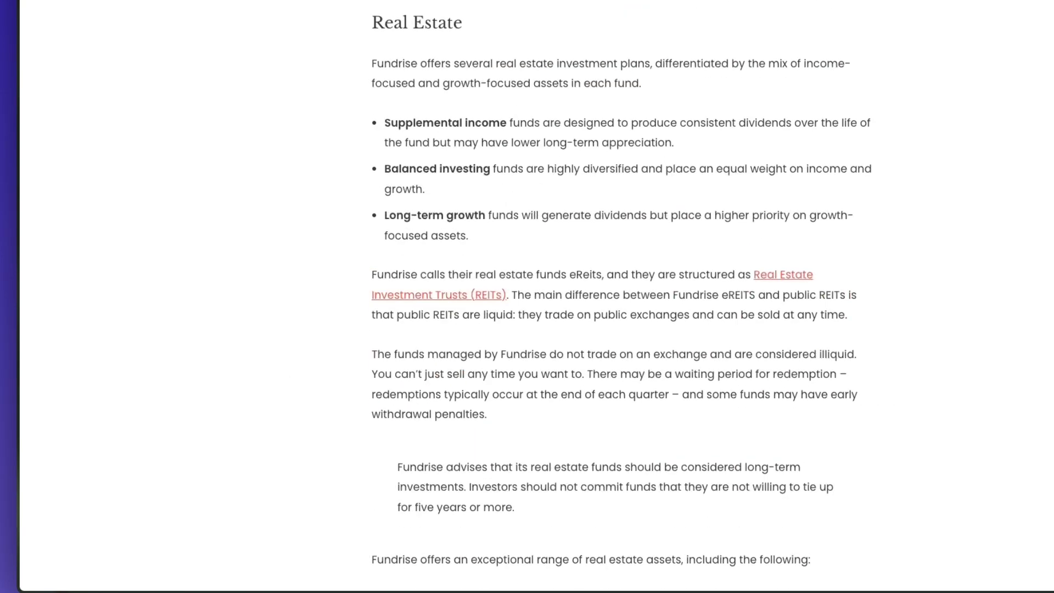